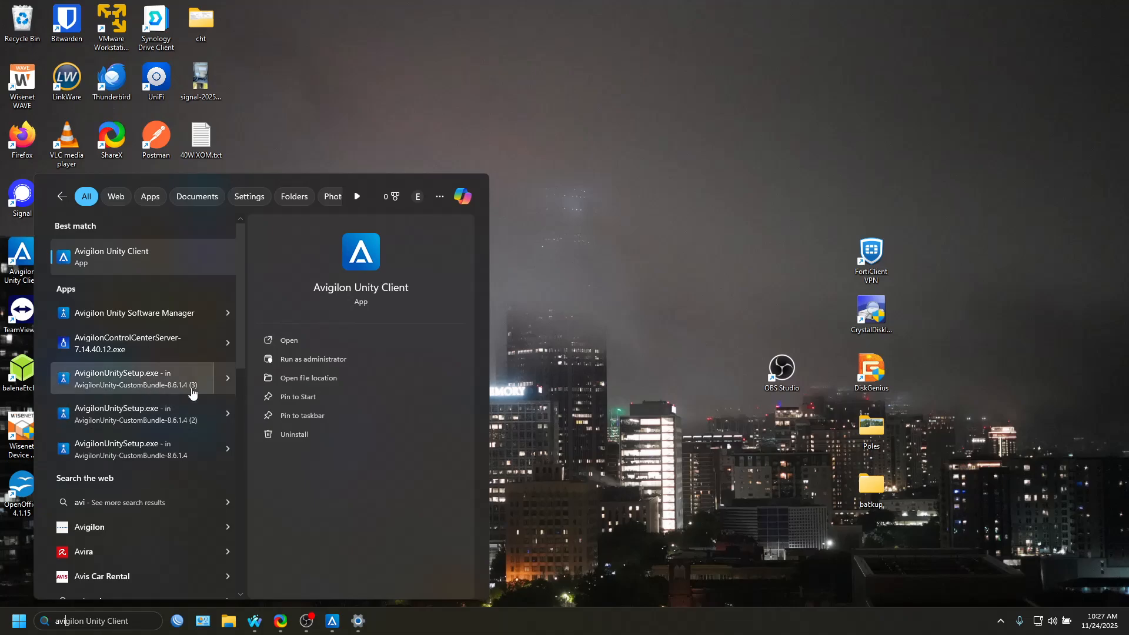
- Launch Avigilon Unity Client and sign in to the DSE site with the account password
left_click(289, 340)
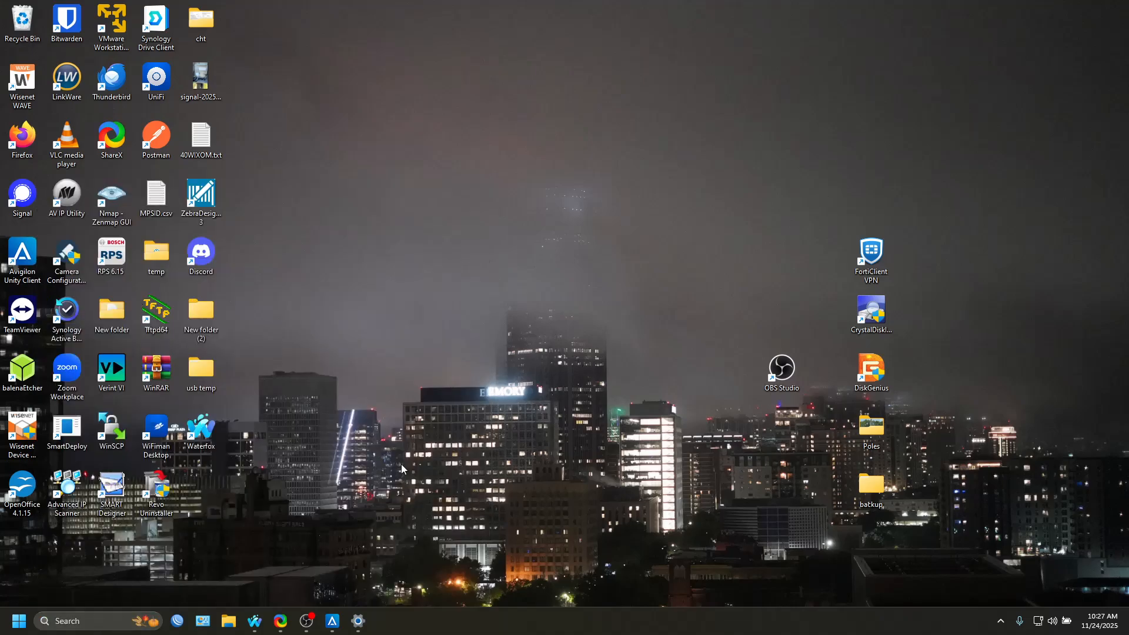
left_click(331, 622)
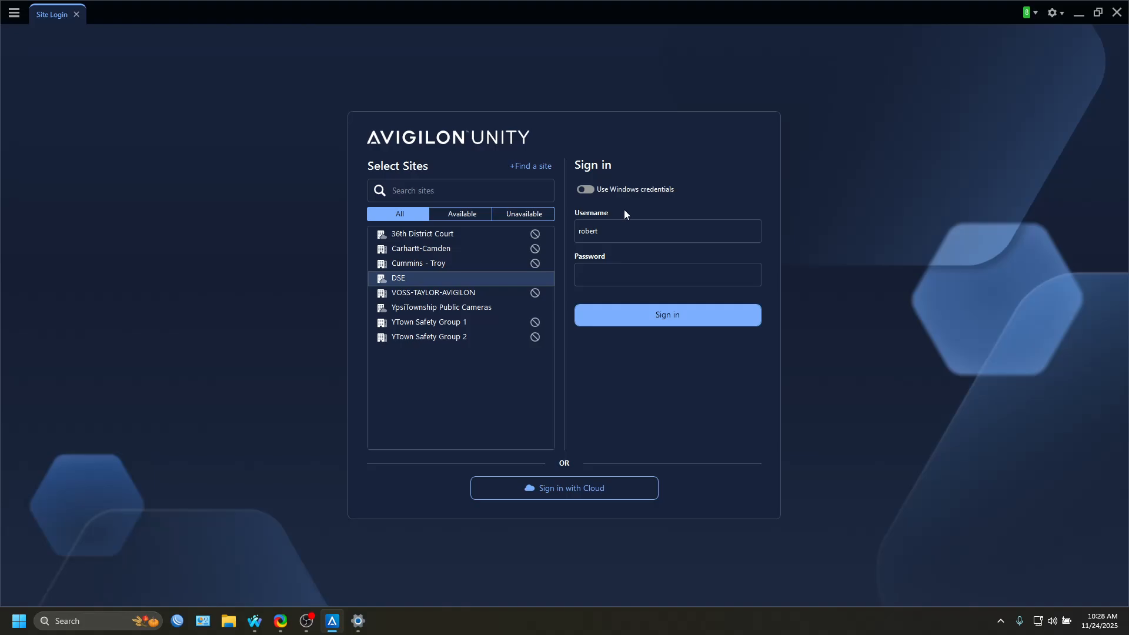
left_click(425, 241)
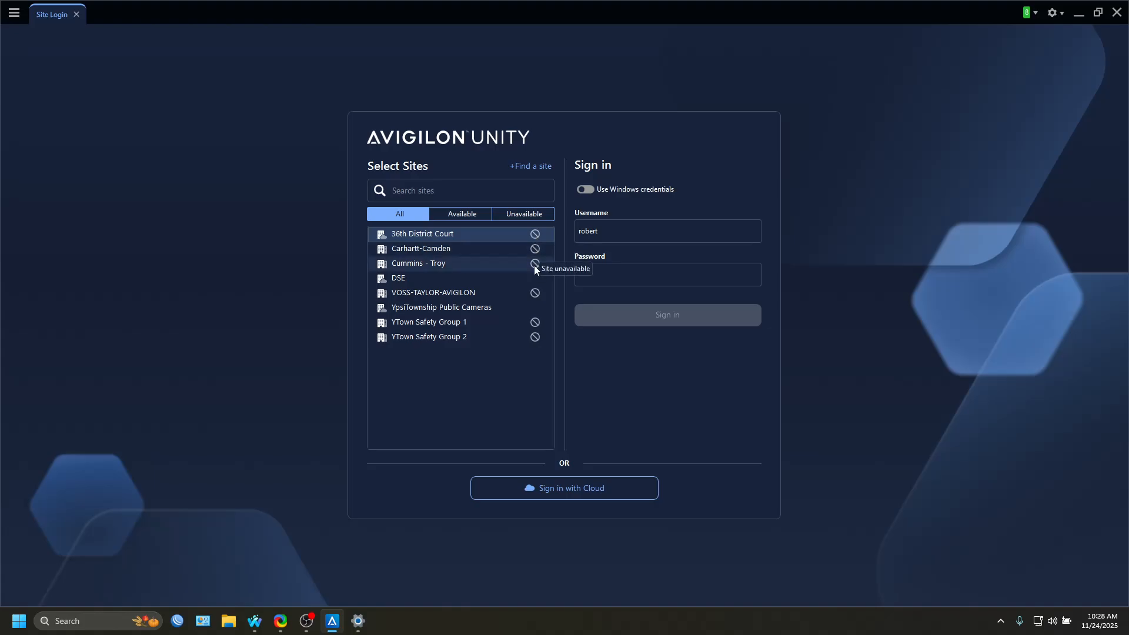
left_click(443, 280)
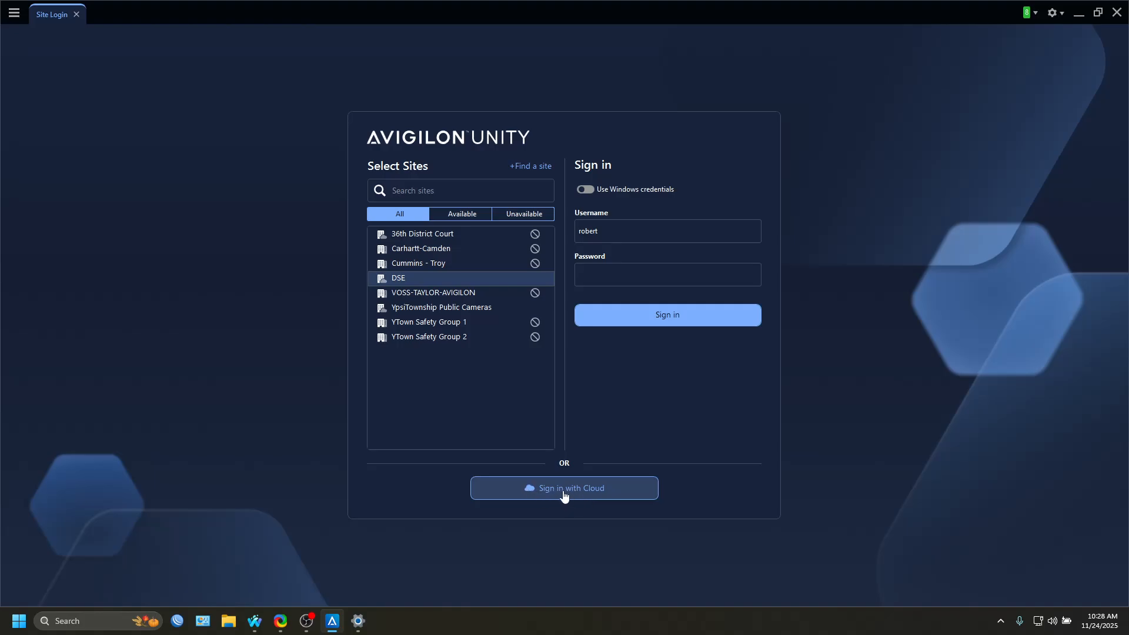
left_click(613, 271)
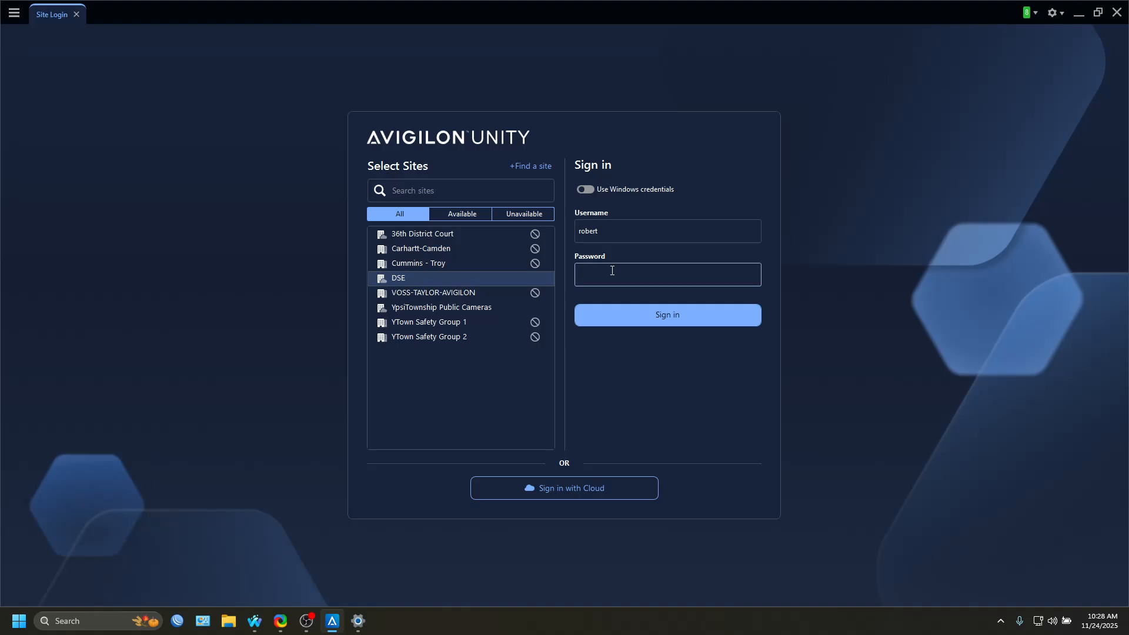
key("ctrl+v")
left_click(617, 317)
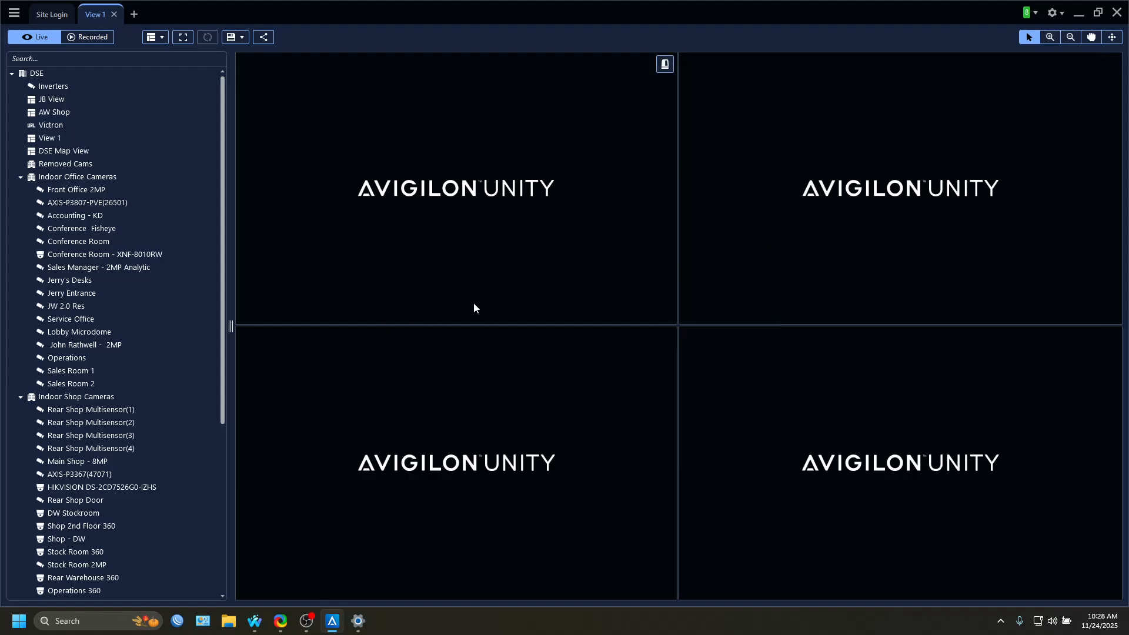
- Expand the DSE site tree, show the Front Office 2MP camera in the first view pane and maximize it
left_click(10, 74)
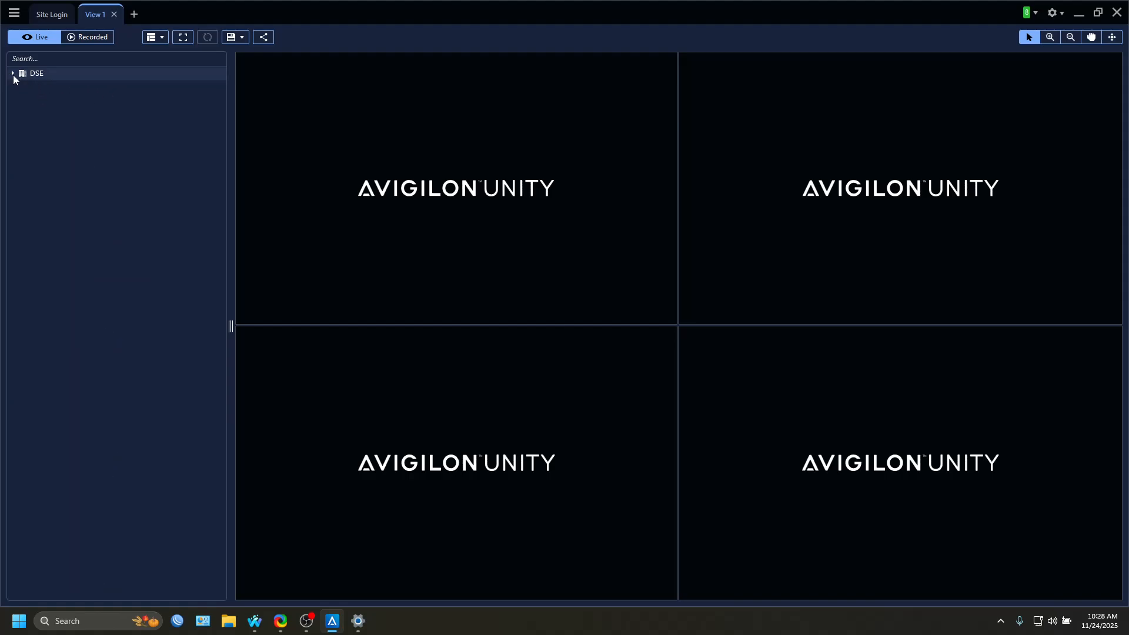
left_click(13, 75)
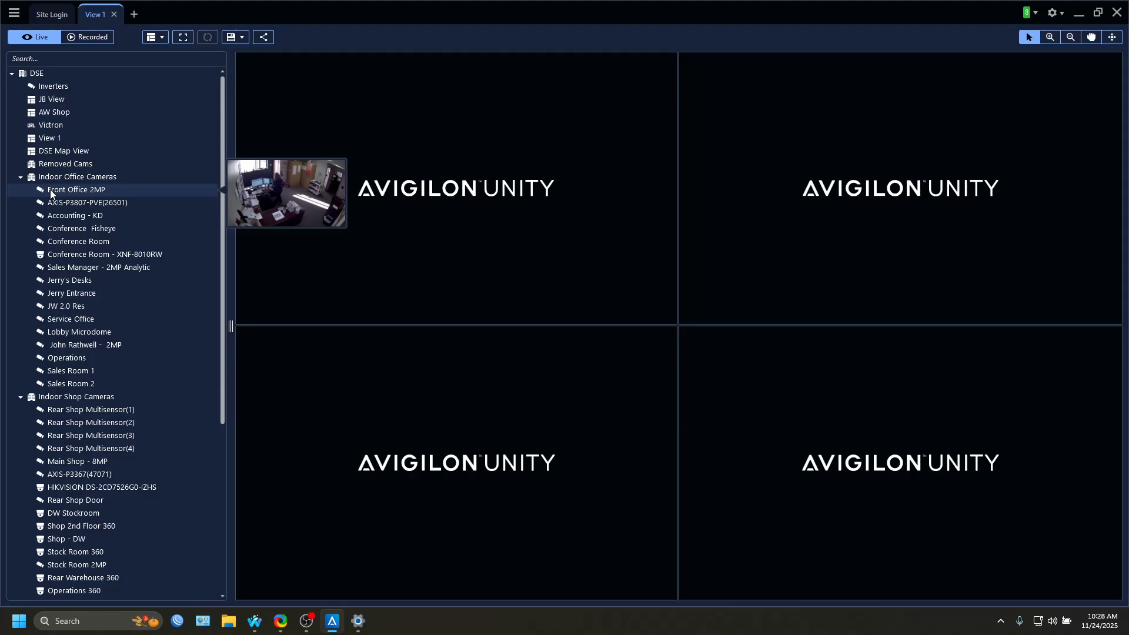
left_click_drag(55, 193, 345, 224)
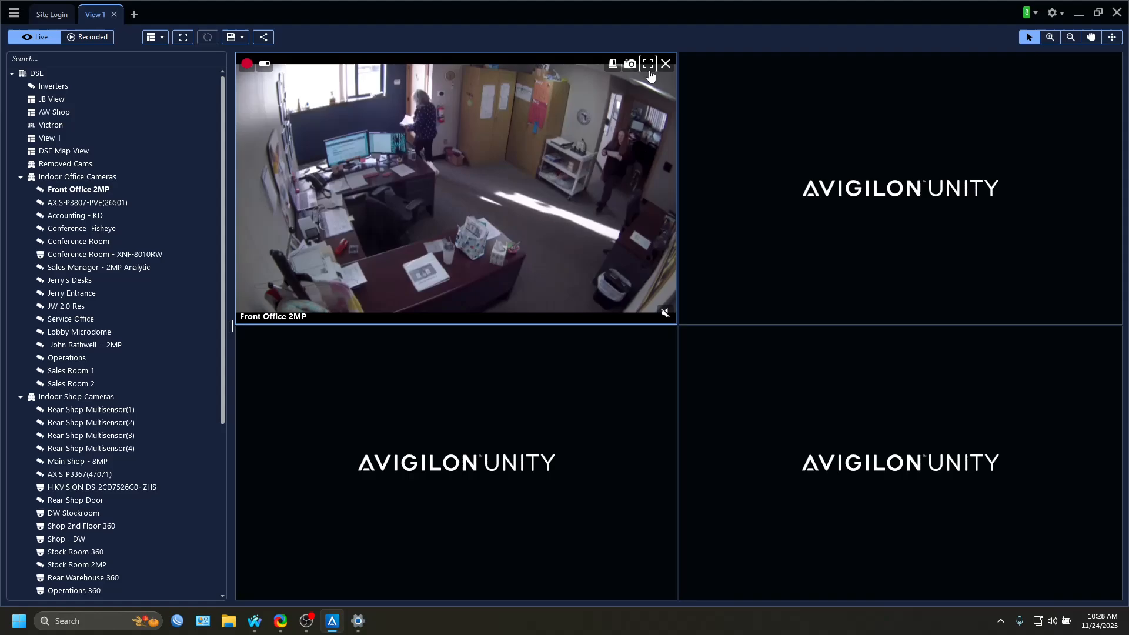
left_click(648, 65)
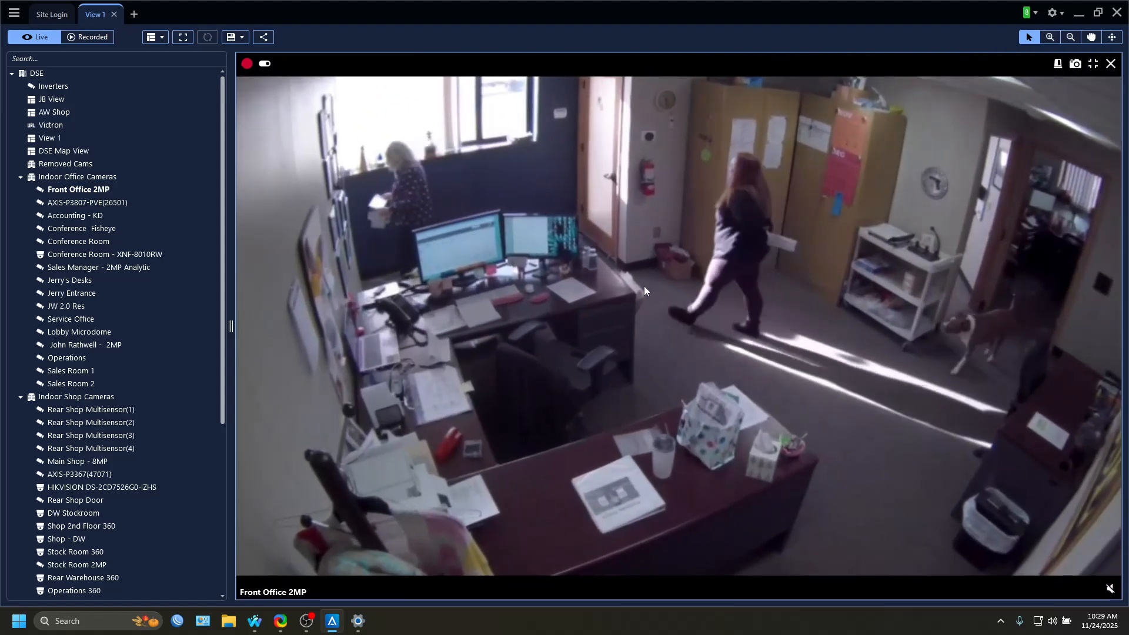
- Replay the last 30 seconds of the Front Office 2MP camera and return it to live video
right_click(618, 243)
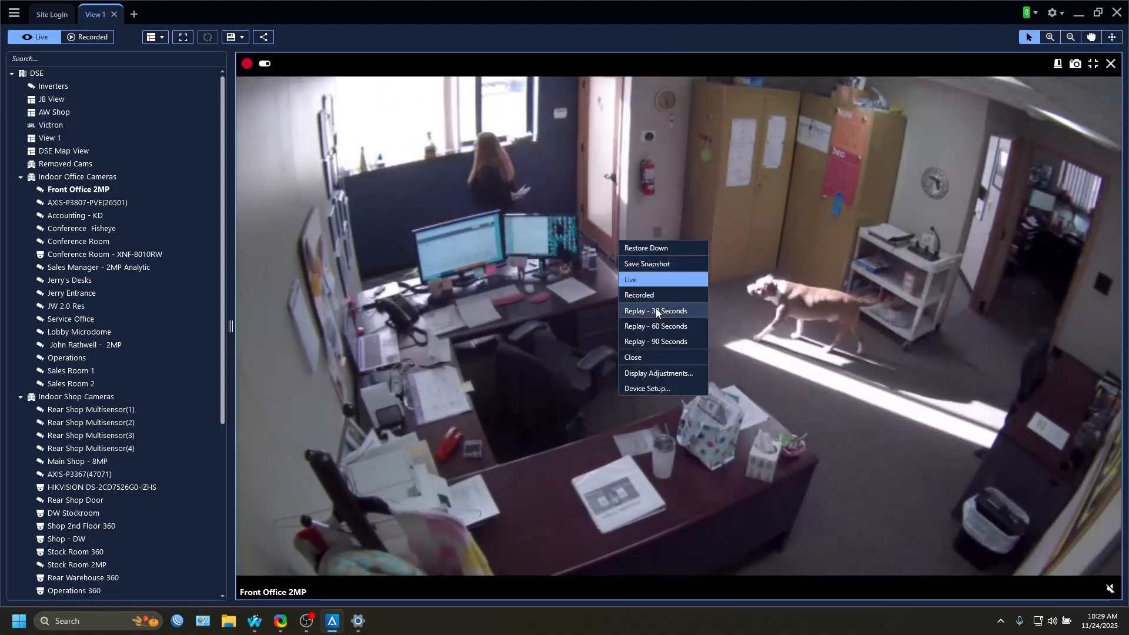
left_click(645, 327)
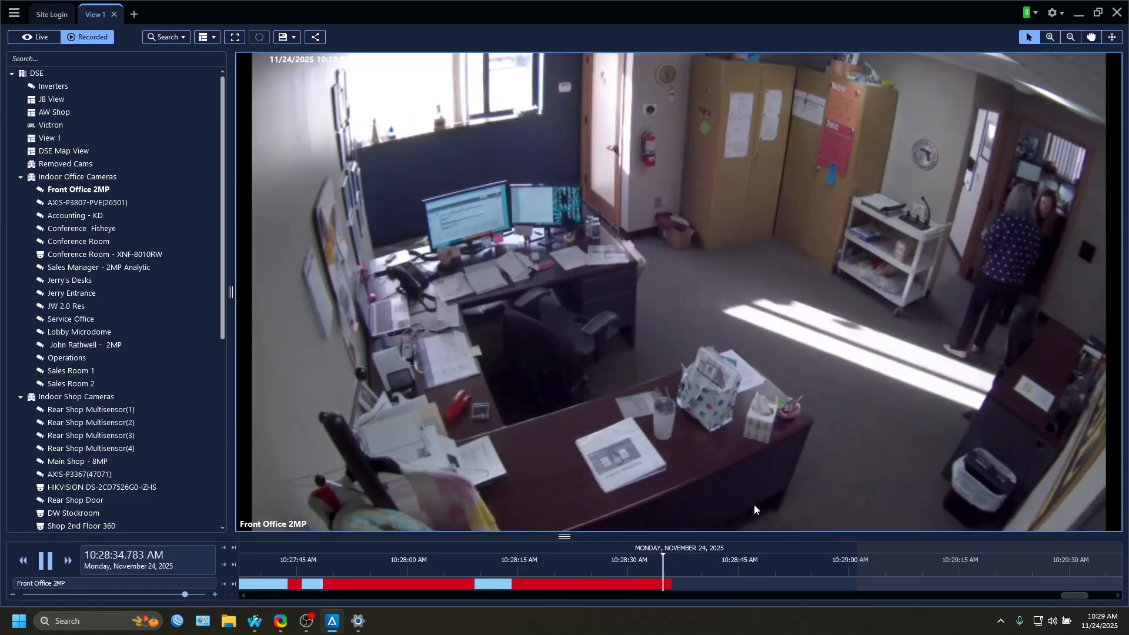
right_click(643, 250)
left_click(670, 302)
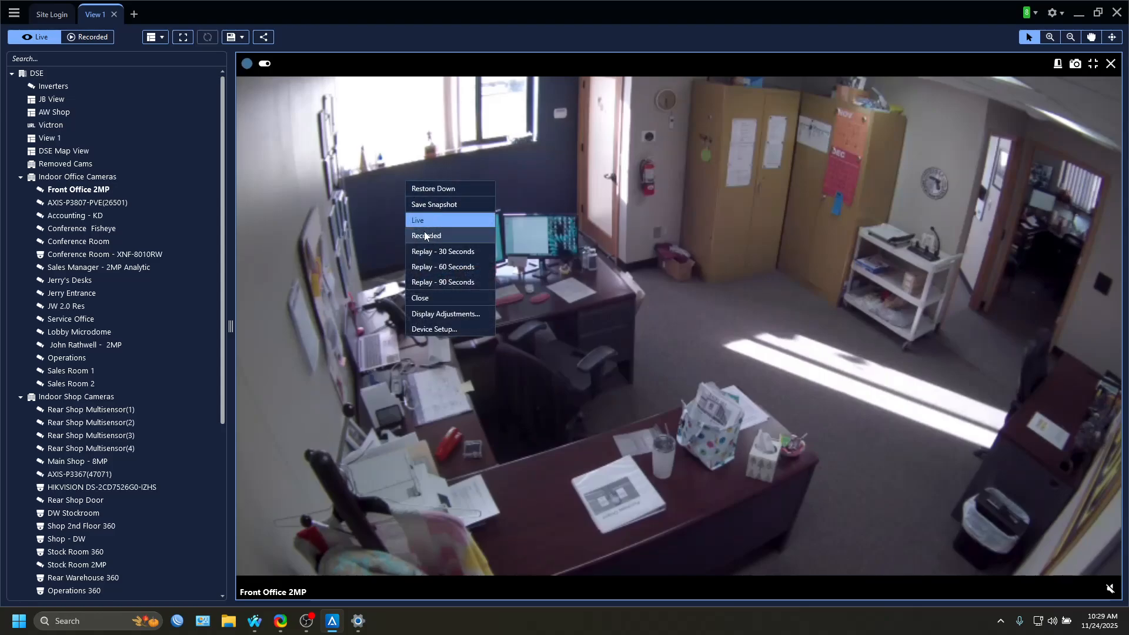
- Switch the Front Office 2MP camera to recorded video and check several moments on the timeline from 10:28:14 AM onward
left_click(428, 236)
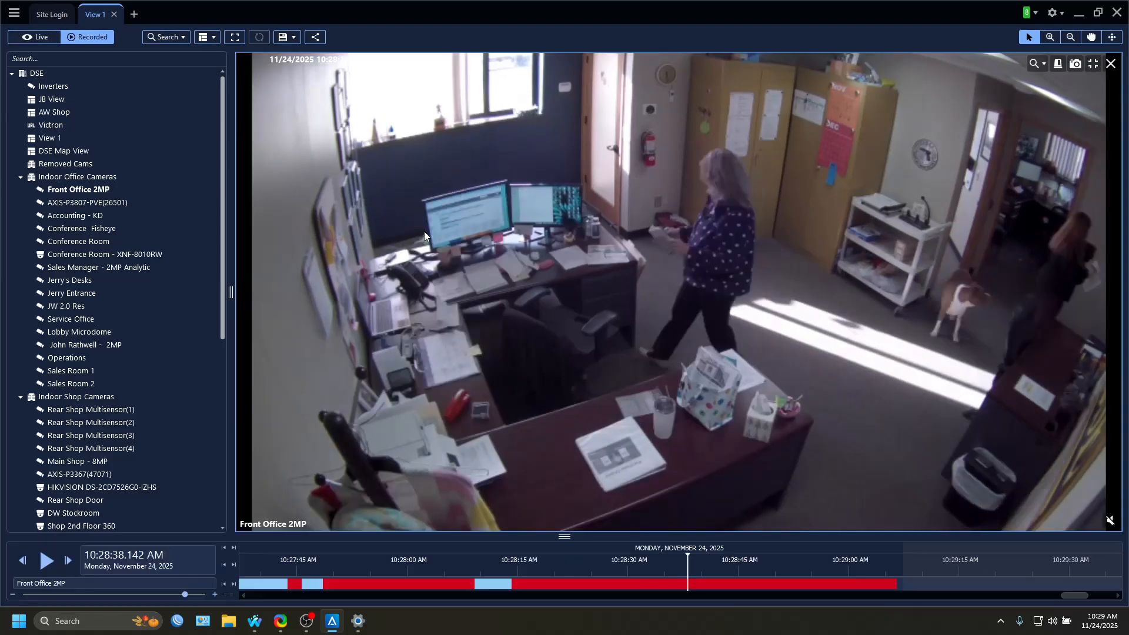
left_click(515, 584)
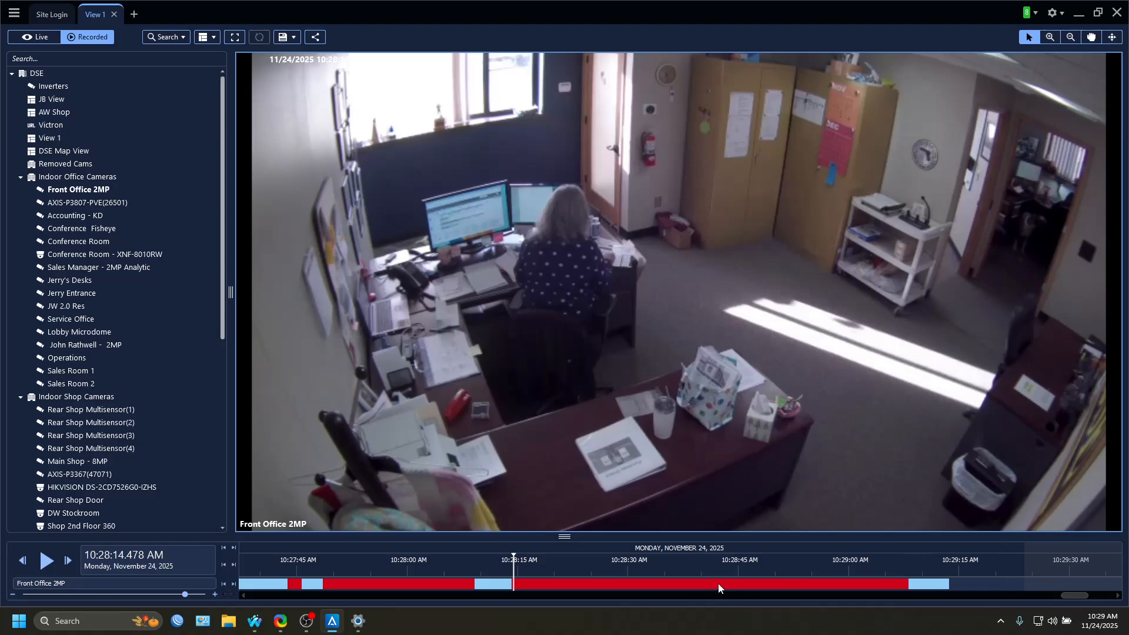
left_click(724, 588)
left_click(789, 589)
left_click(846, 596)
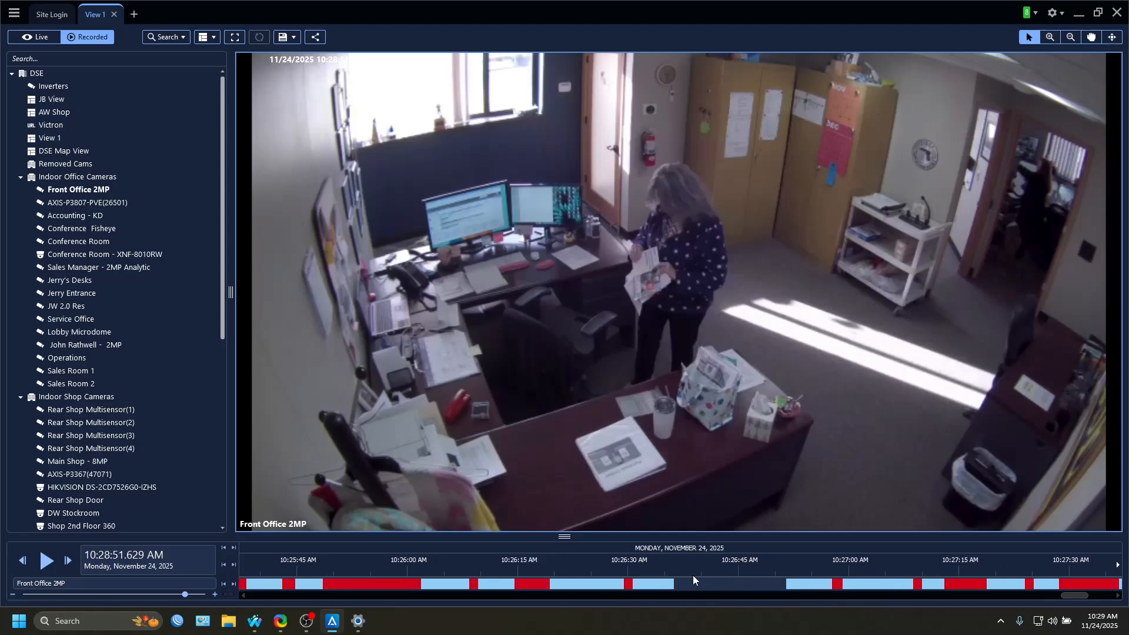
- Review earlier motion events of the Front Office 2MP camera on the timeline between about 10:25:50 and 10:27:30 AM
scroll(696, 582, "down", 2)
left_click(409, 586)
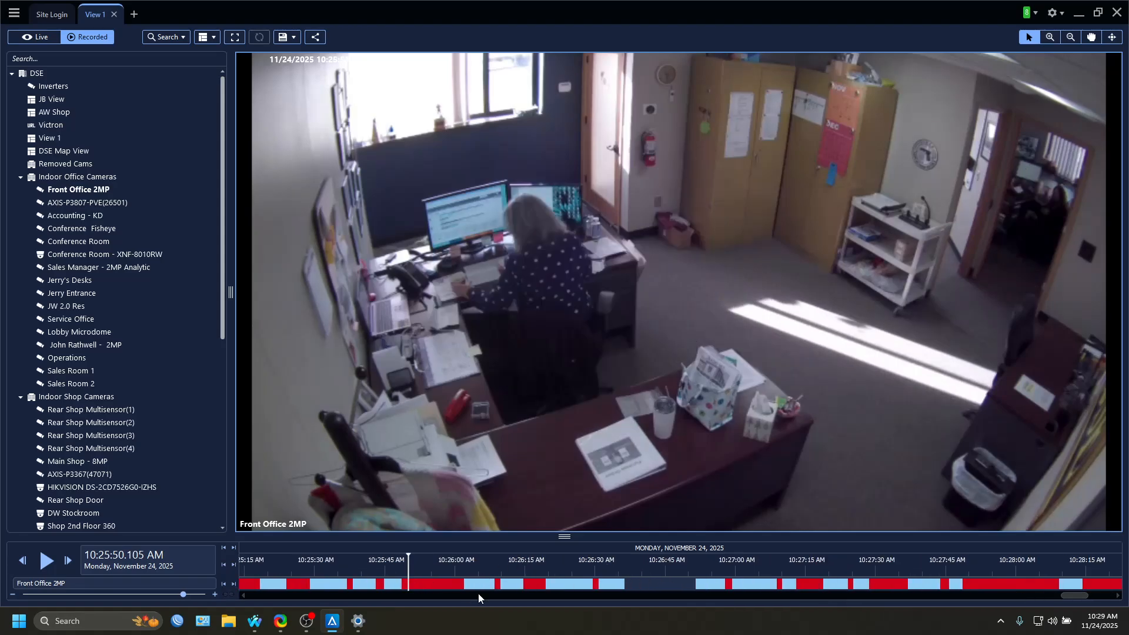
left_click(438, 584)
left_click(463, 587)
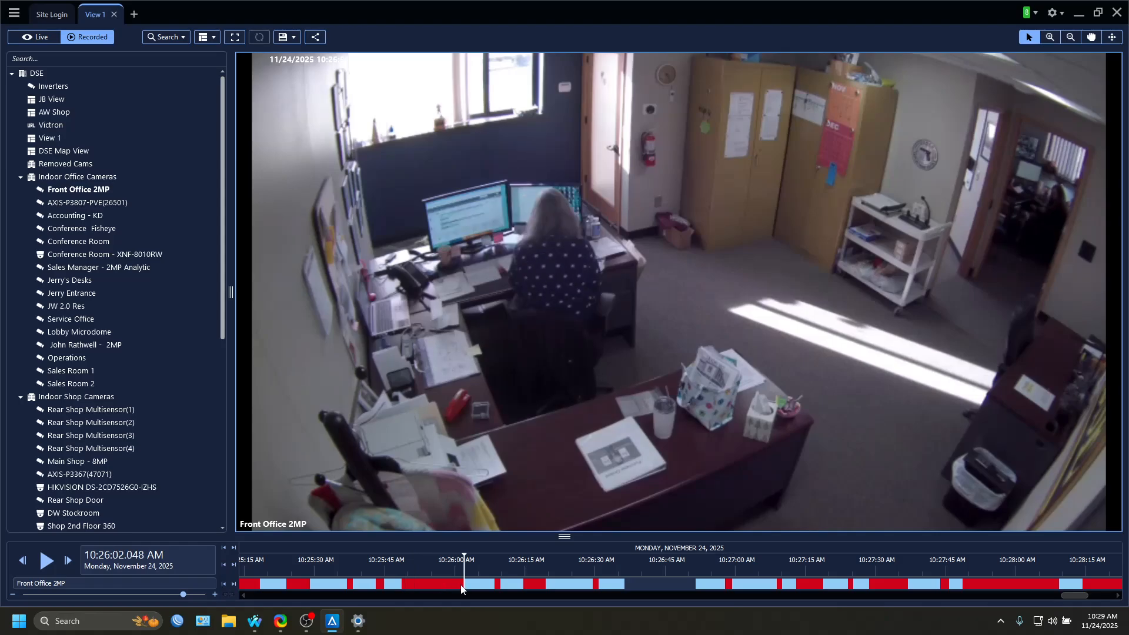
left_click(441, 586)
left_click(802, 587)
left_click(876, 586)
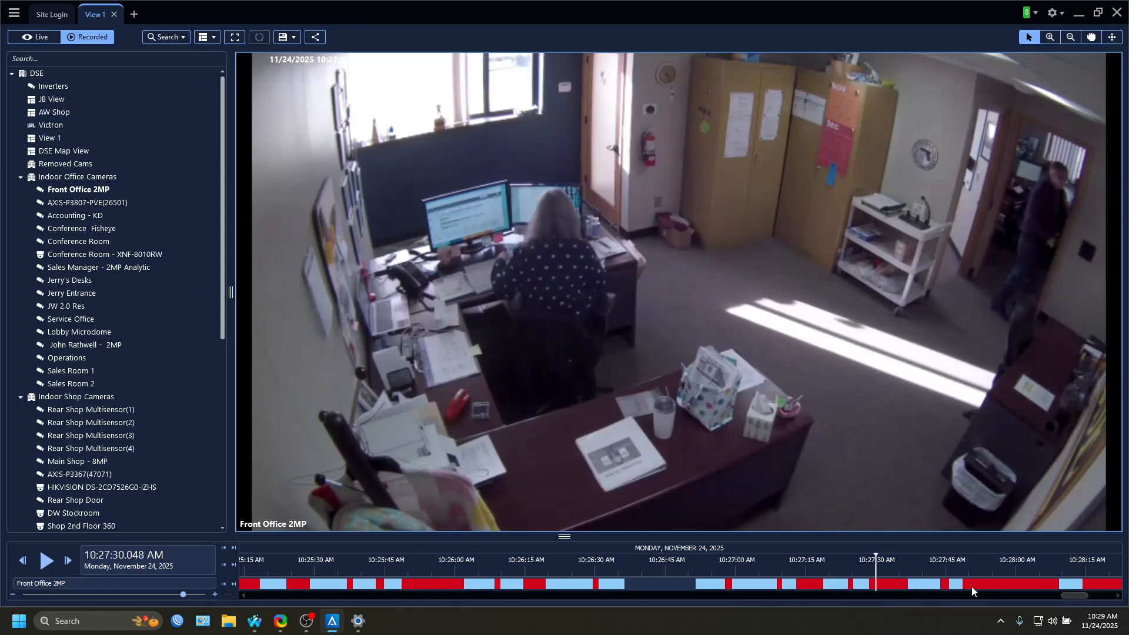
- Add an export clip of the Front Office 2MP camera from 10:25:48 AM to 10:26:19 AM on 11/24/2025
left_click(403, 586)
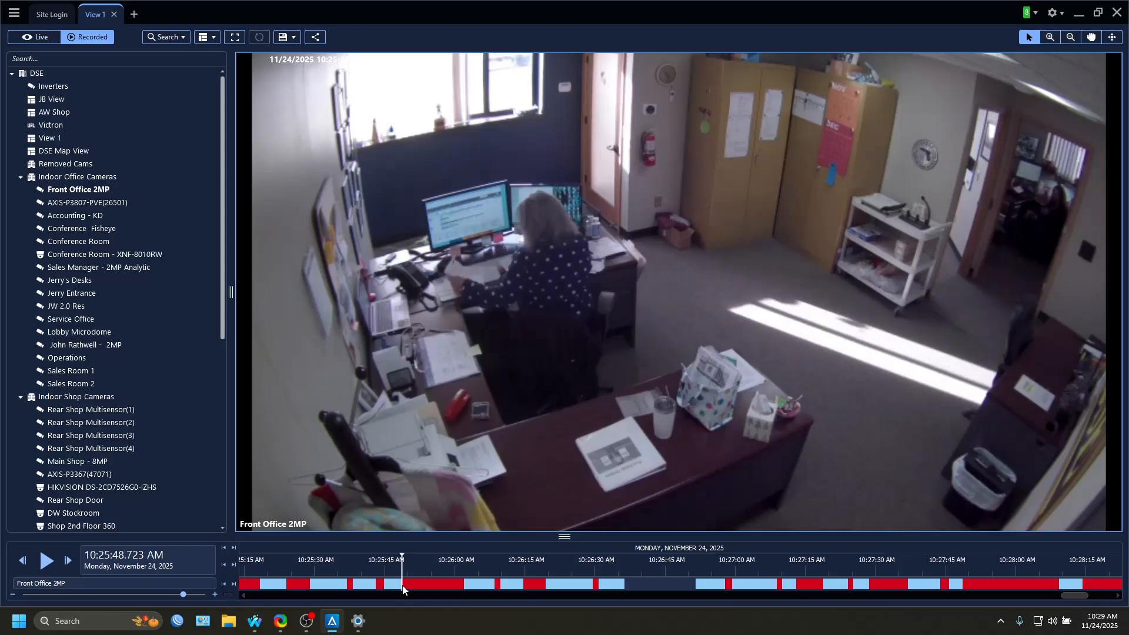
right_click(403, 587)
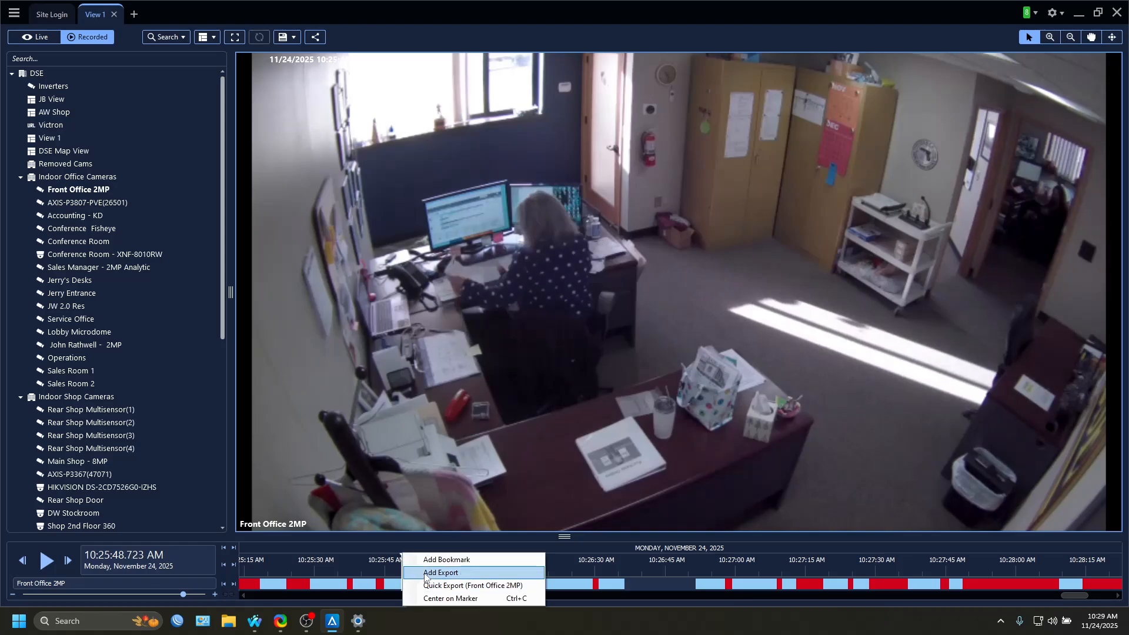
left_click(424, 574)
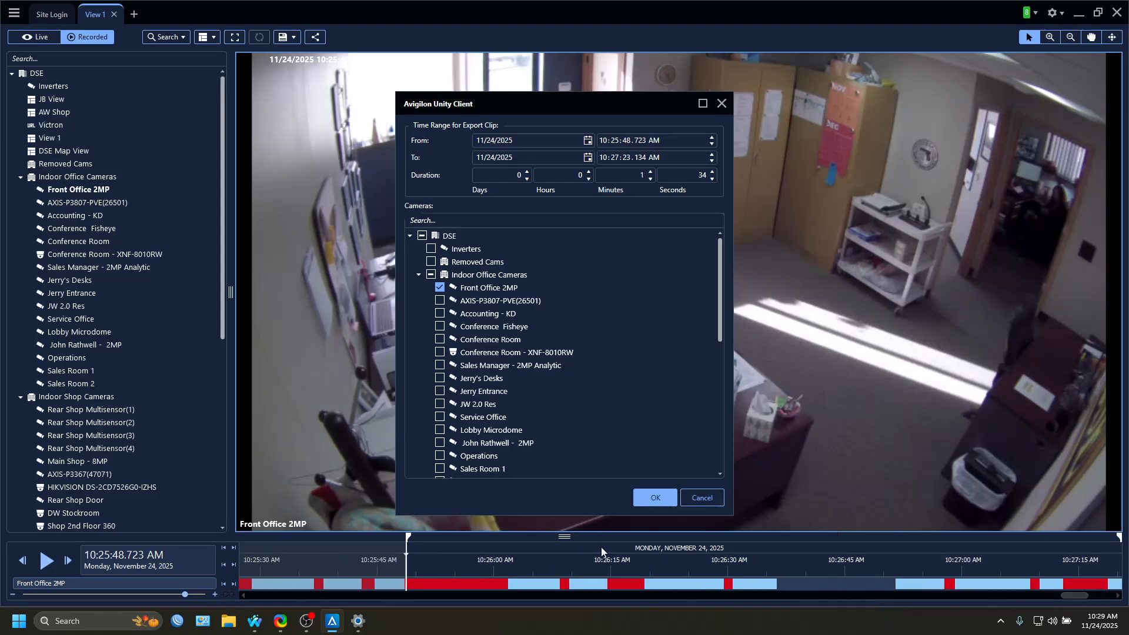
scroll(606, 578, "up", 1)
left_click_drag(986, 567, 991, 567)
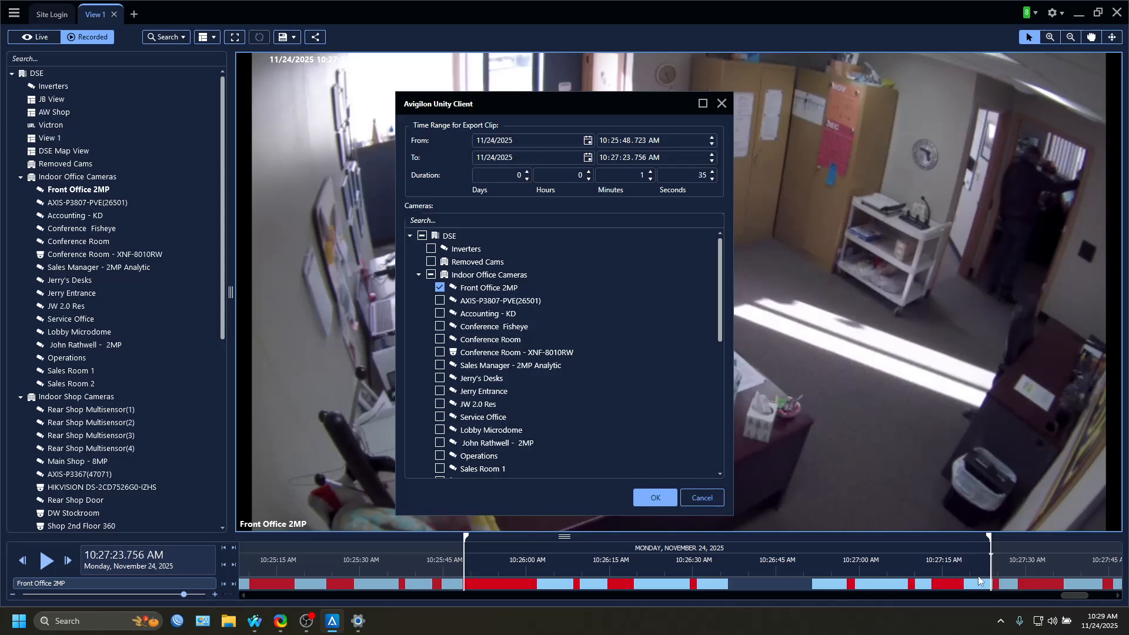
left_click_drag(990, 563, 635, 565)
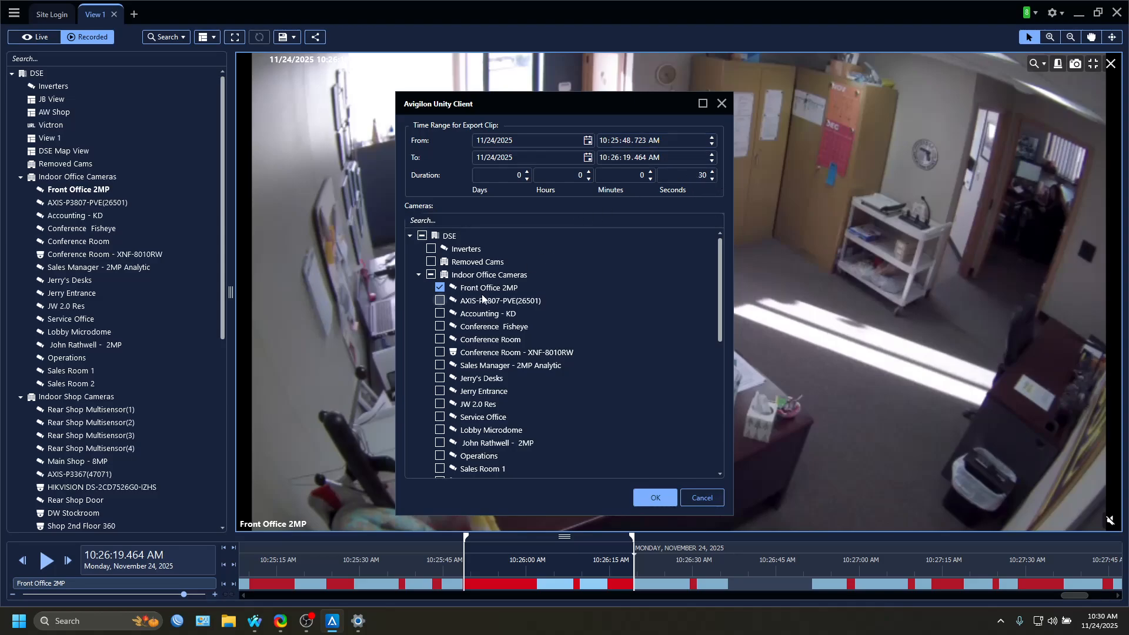
left_click(652, 500)
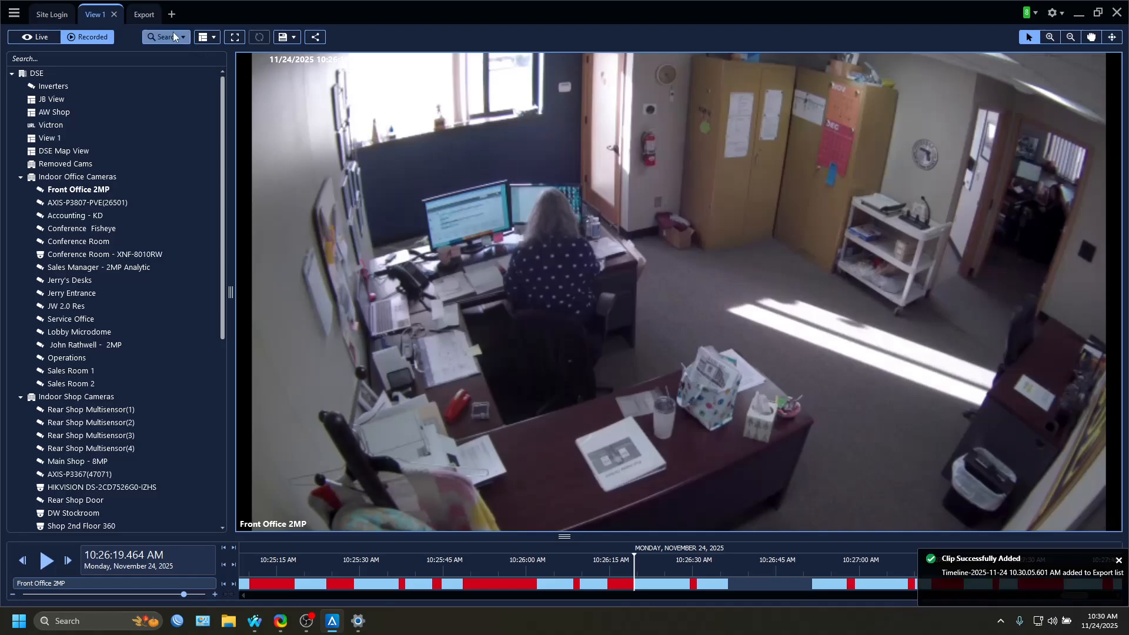
- Open the new timeline clip's AVE options in the export list and choose Avigilon Unity Player as its format
left_click(144, 15)
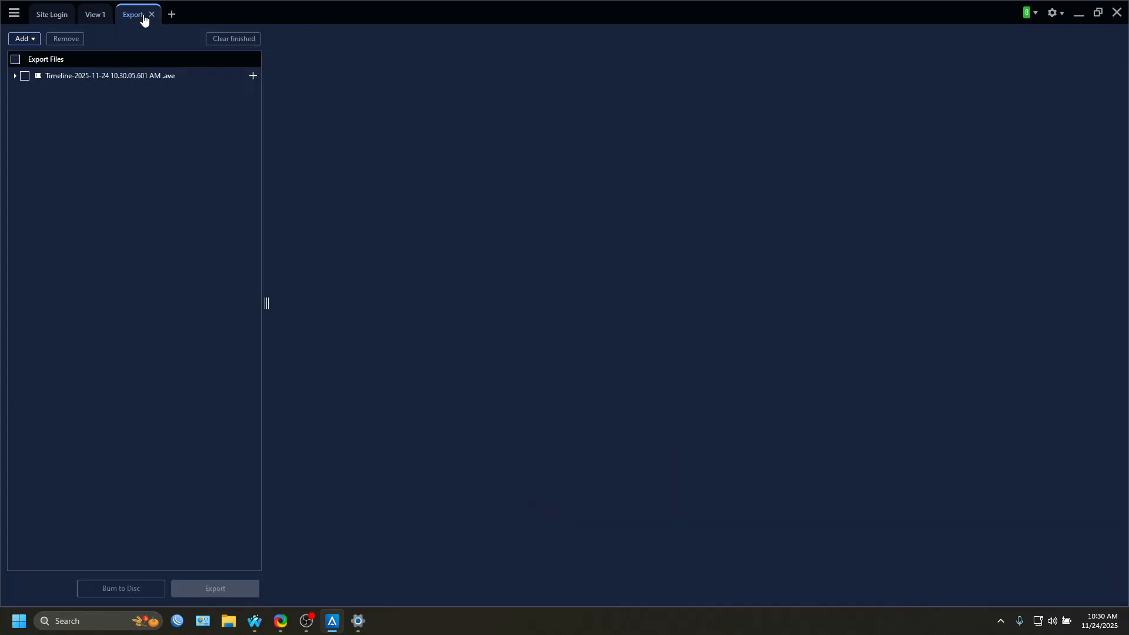
left_click(65, 76)
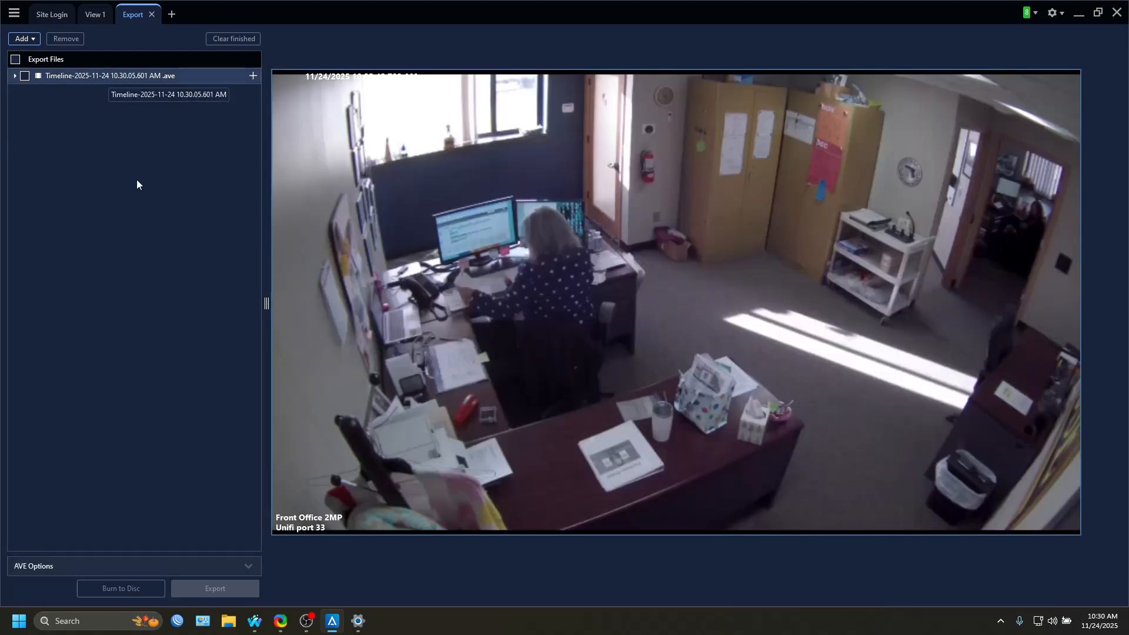
left_click(248, 565)
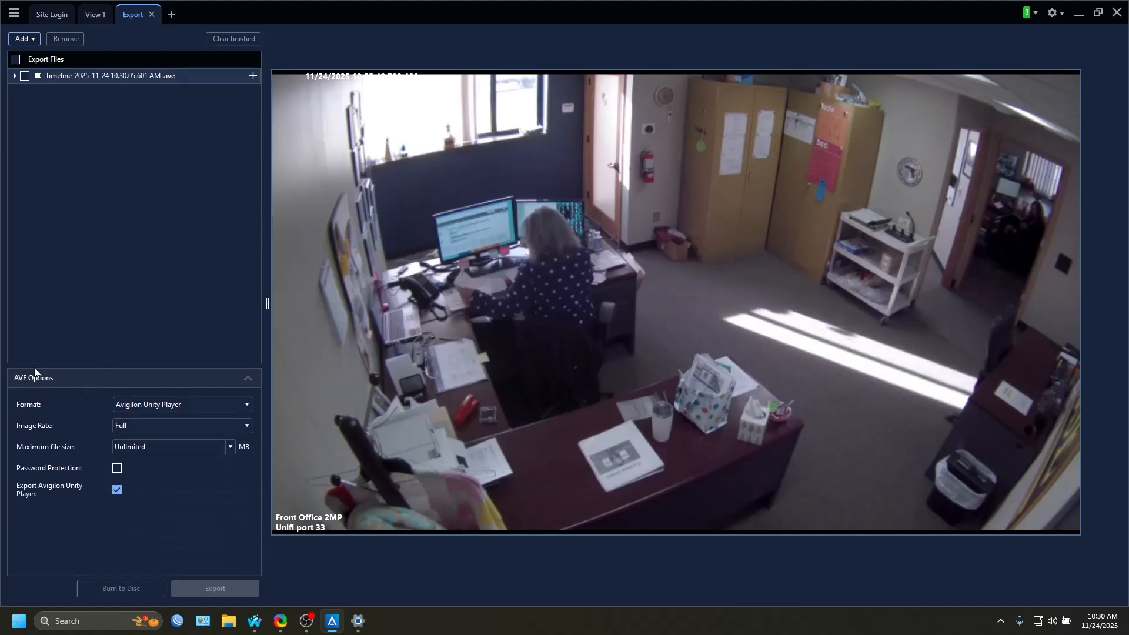
left_click(236, 382)
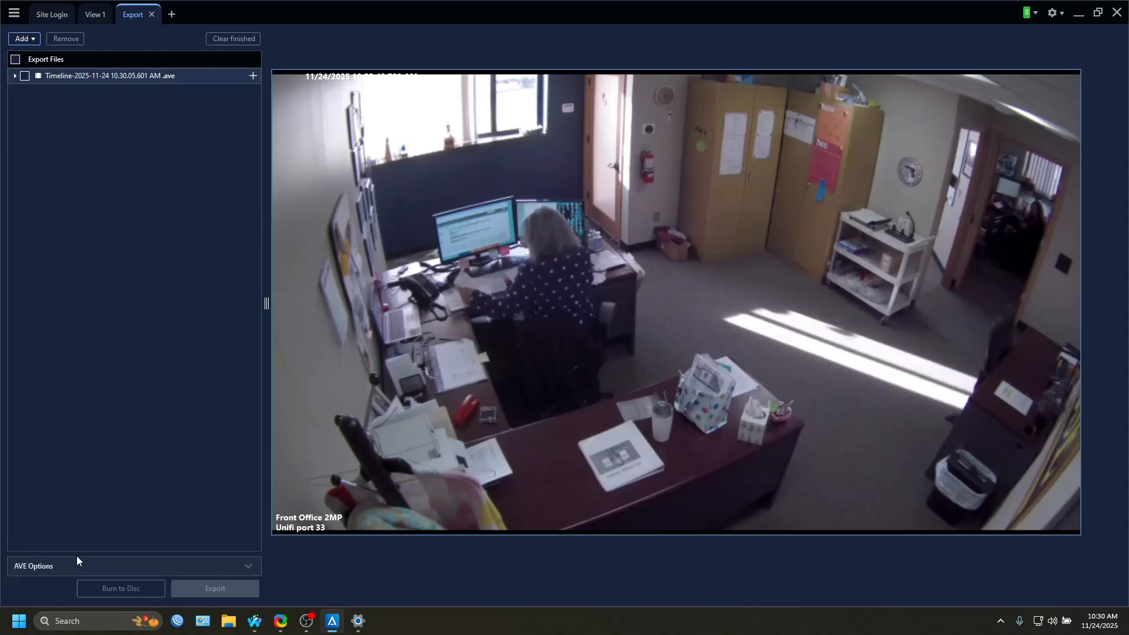
left_click(246, 567)
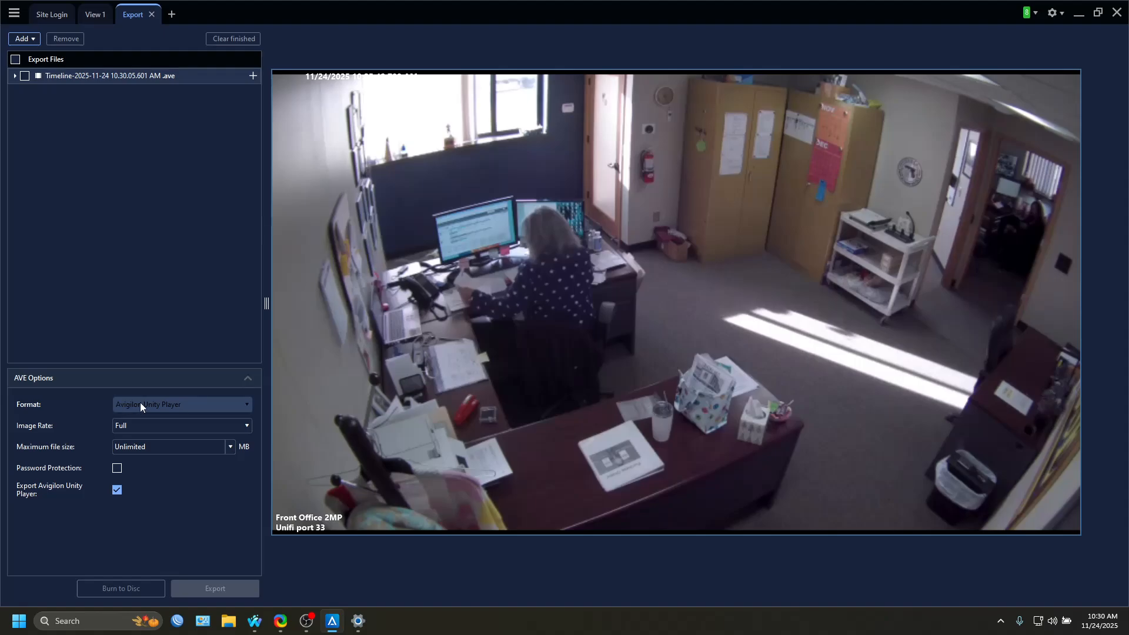
left_click(141, 404)
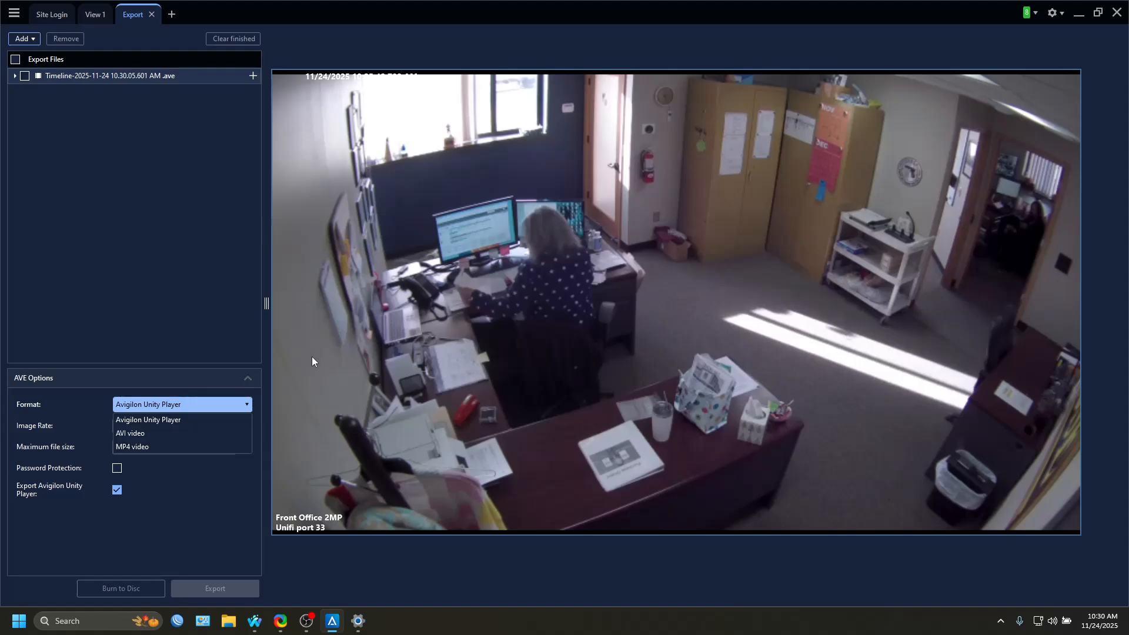
left_click(143, 425)
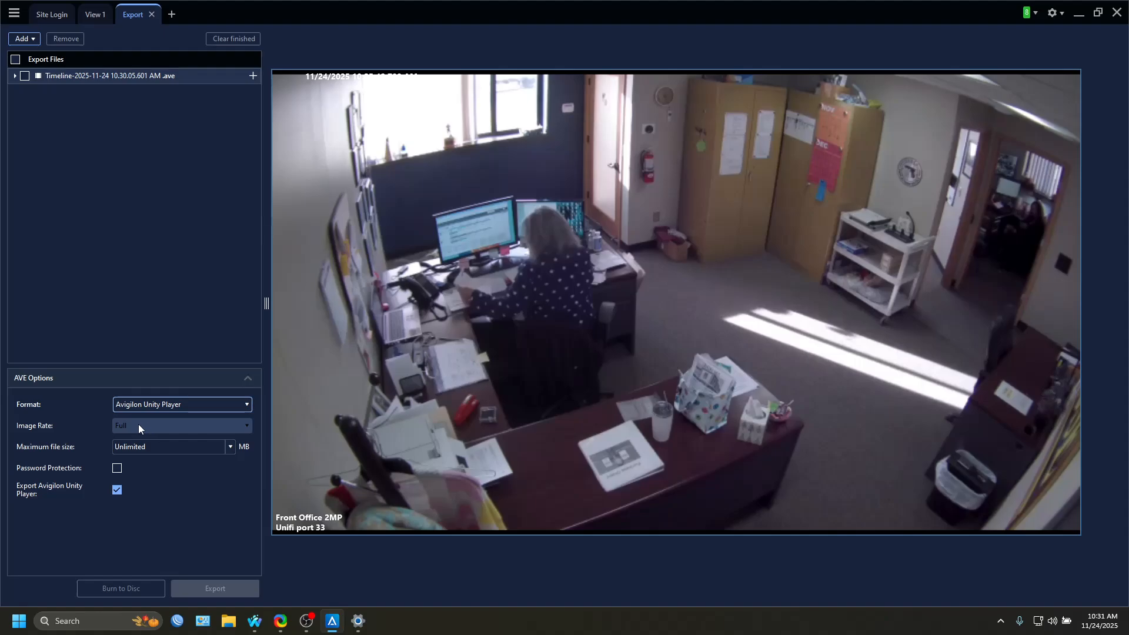
- Check the maximum file size choices, leaving Unlimited, and enable password protection for the exported clip
left_click(231, 447)
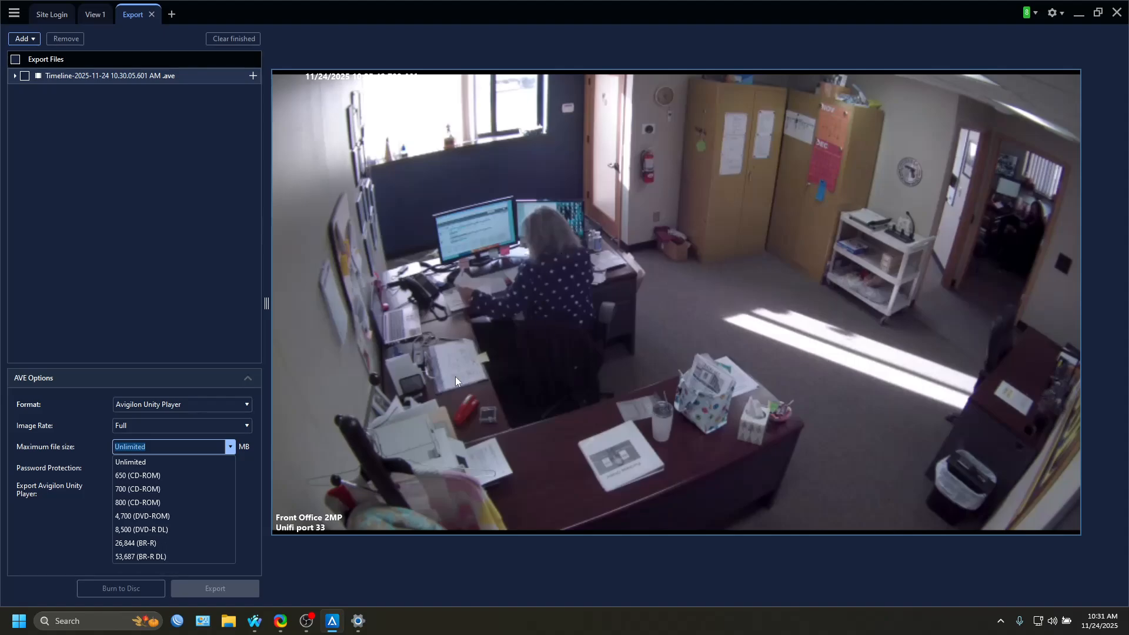
left_click(82, 502)
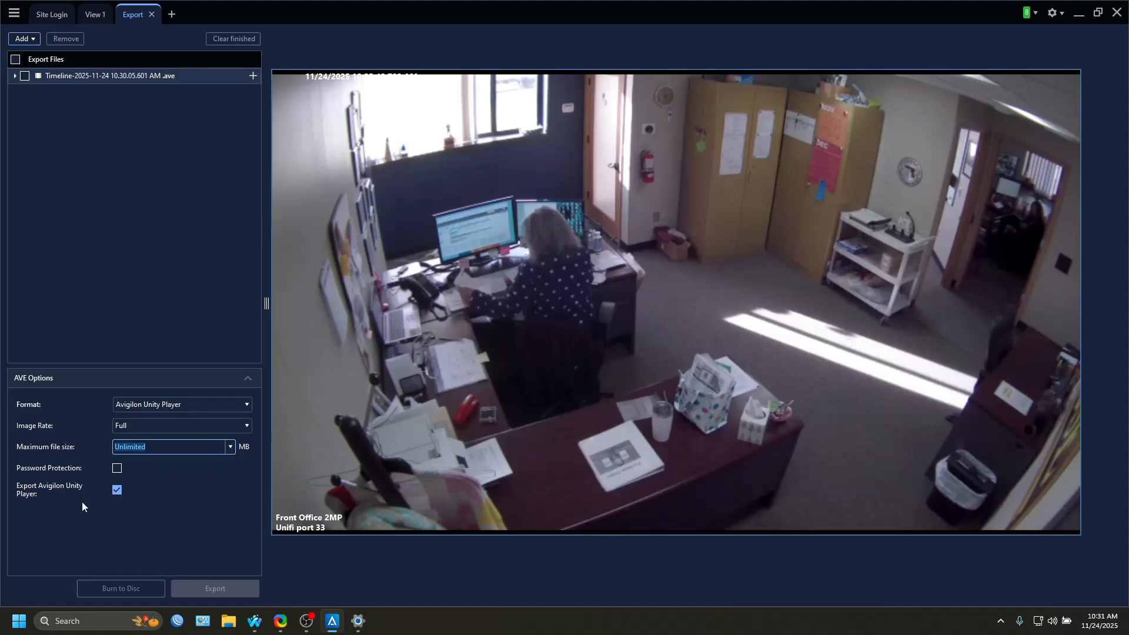
left_click(151, 449)
left_click(117, 468)
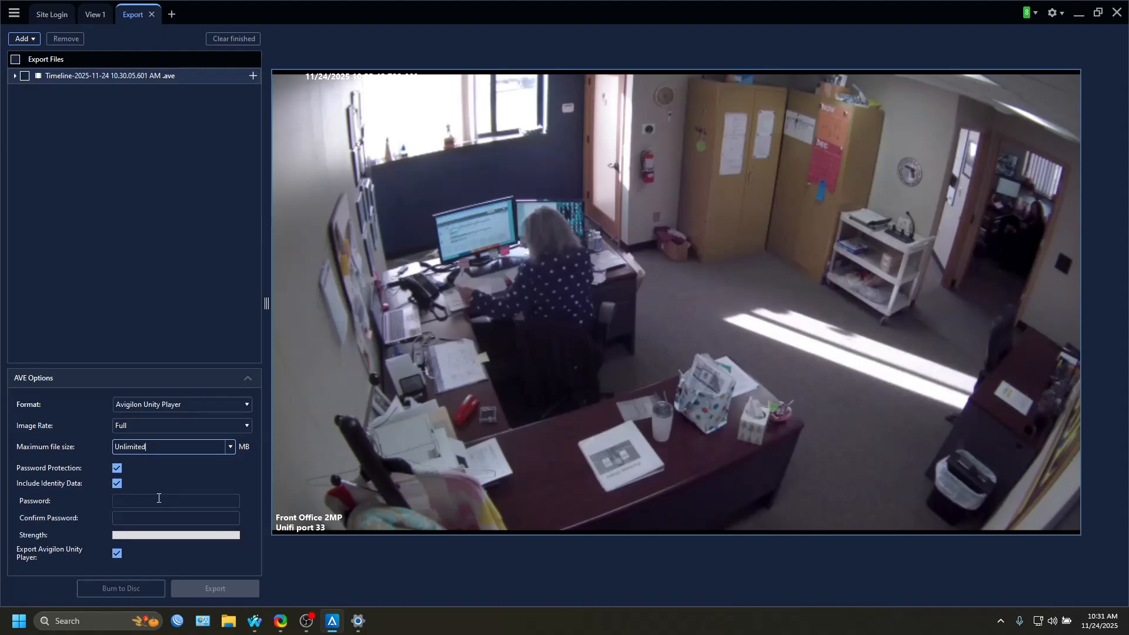
- Turn off password protection for the clip and include the Avigilon Unity Player with the export
left_click(116, 468)
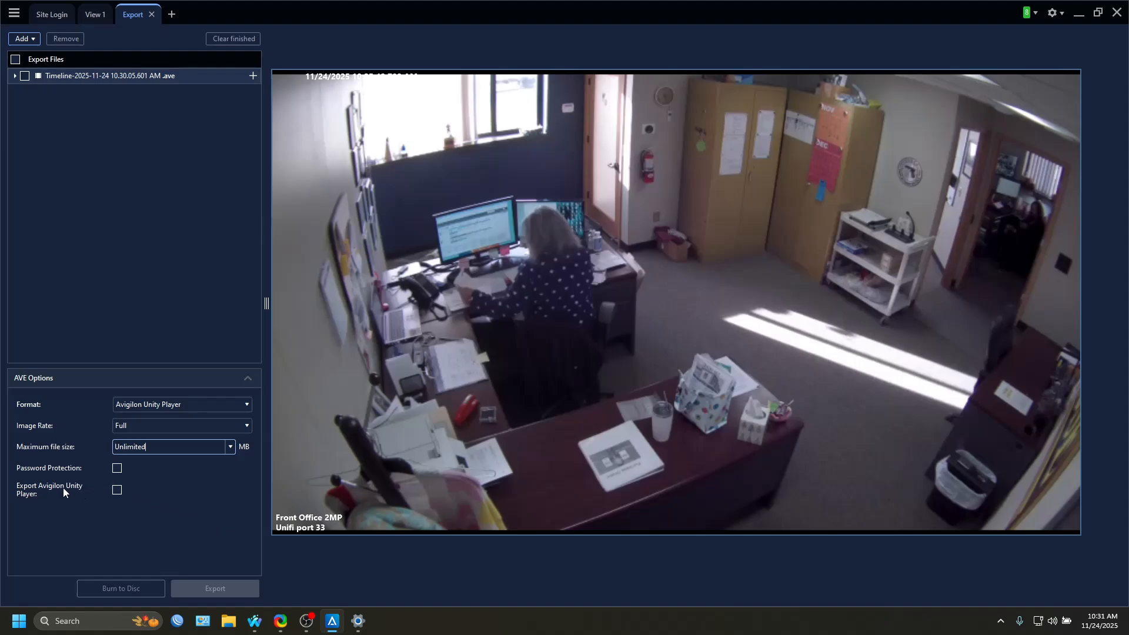
left_click(117, 491)
- Export the Timeline-2025-11-24 10.30.05.601 AM clip to the Desktop folder
left_click(23, 76)
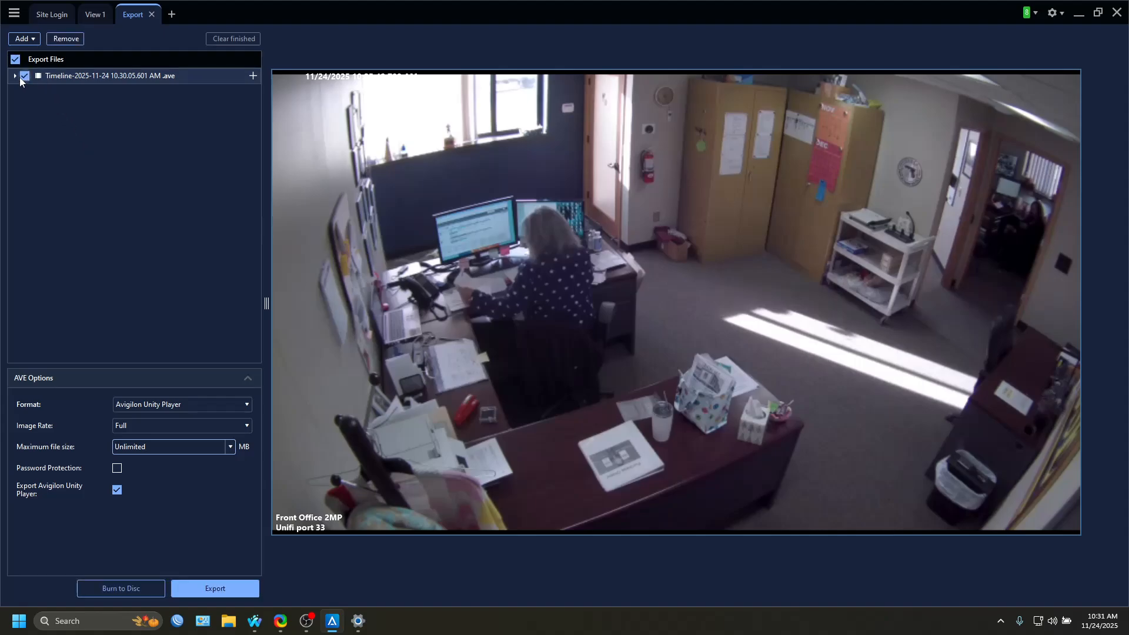
left_click(216, 588)
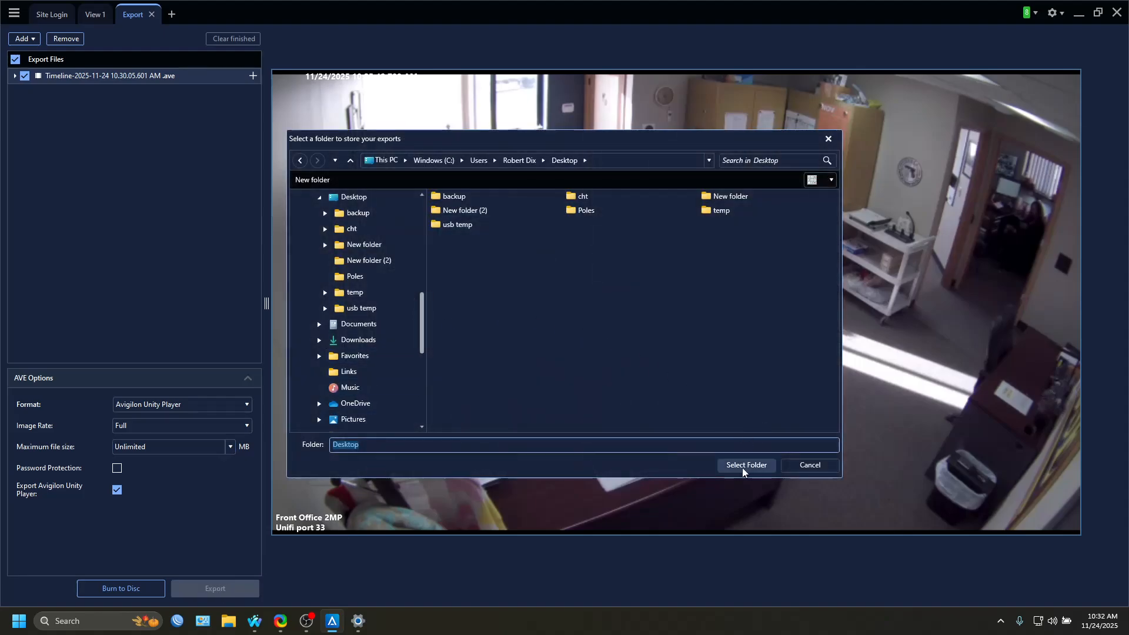
scroll(364, 320, "up", 4)
scroll(365, 321, "down", 4)
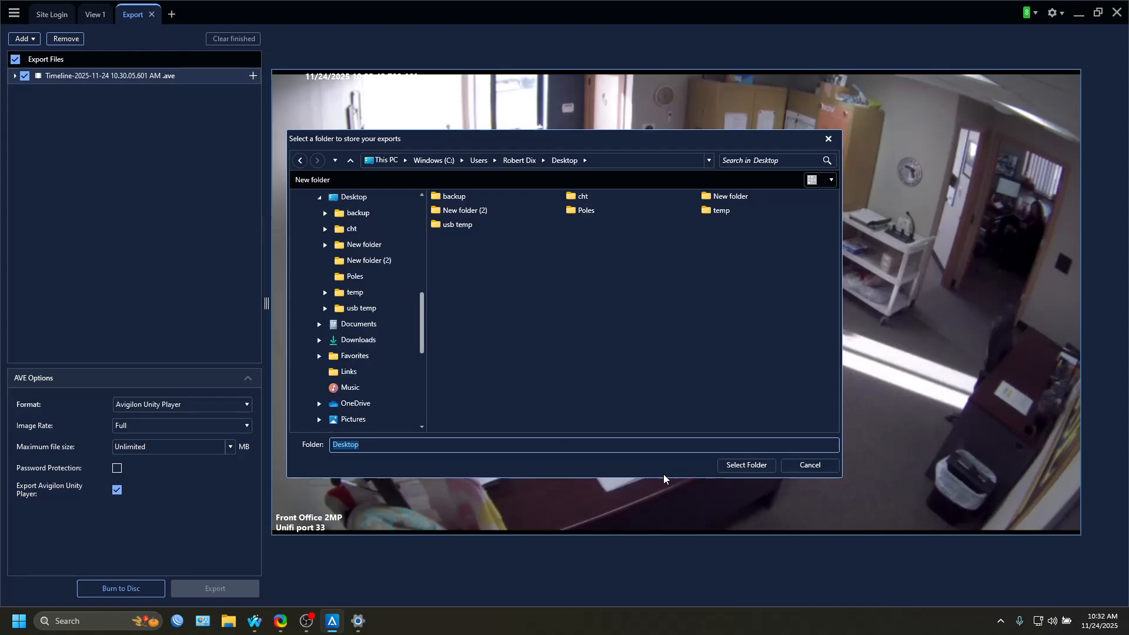
left_click(746, 464)
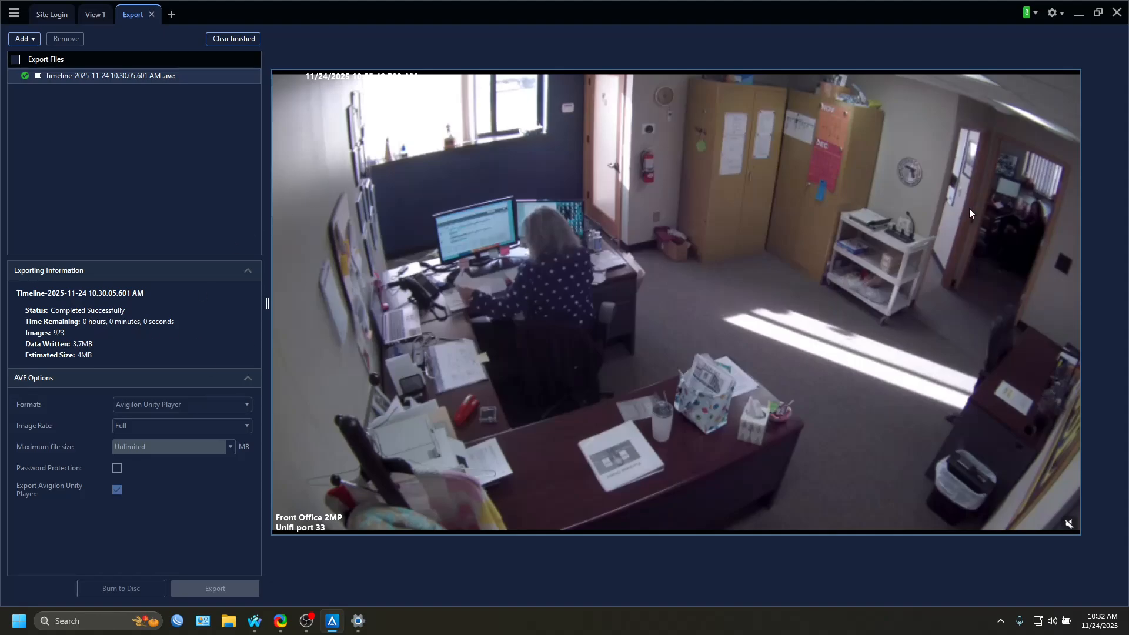
- Check the desktop for the exported files, and reset the finished timeline clip in the export list for another export
left_click(1078, 14)
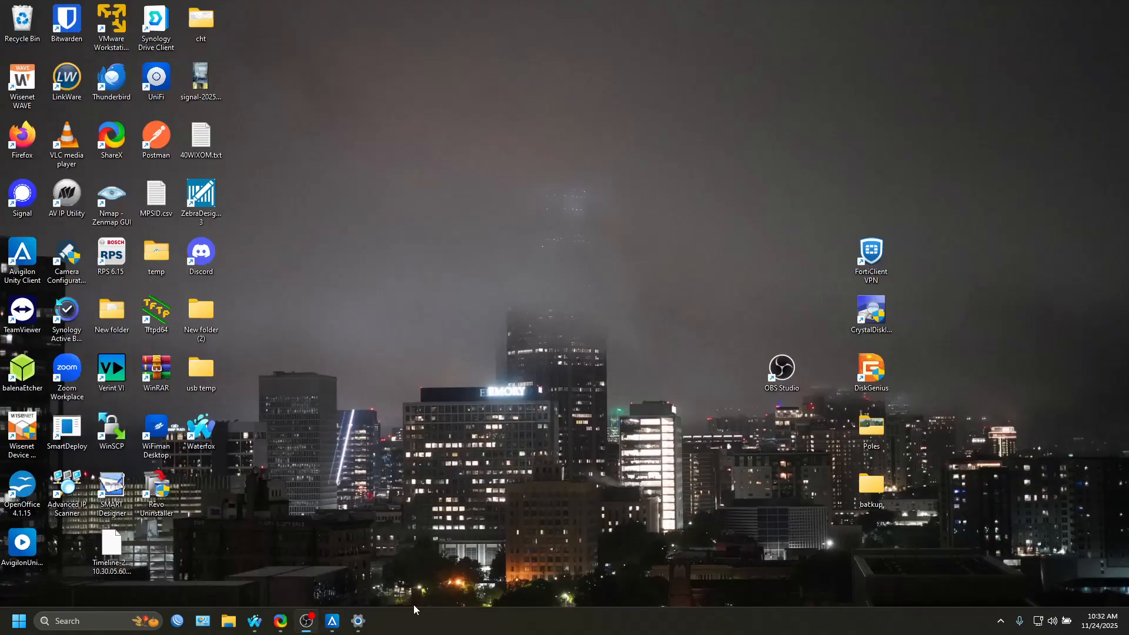
left_click(333, 621)
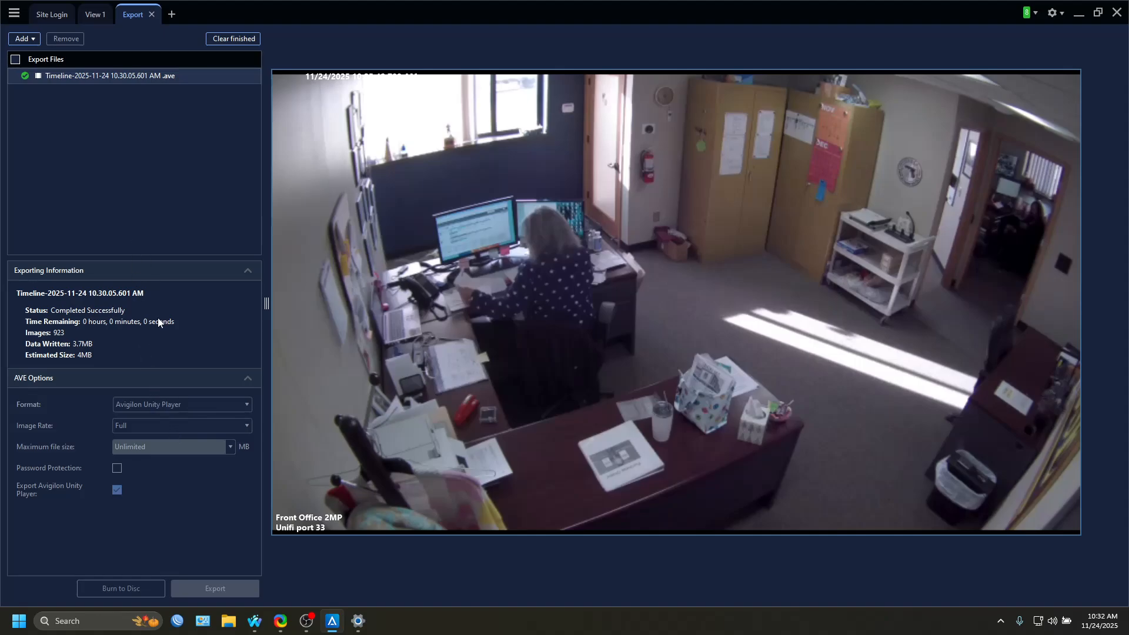
left_click(241, 76)
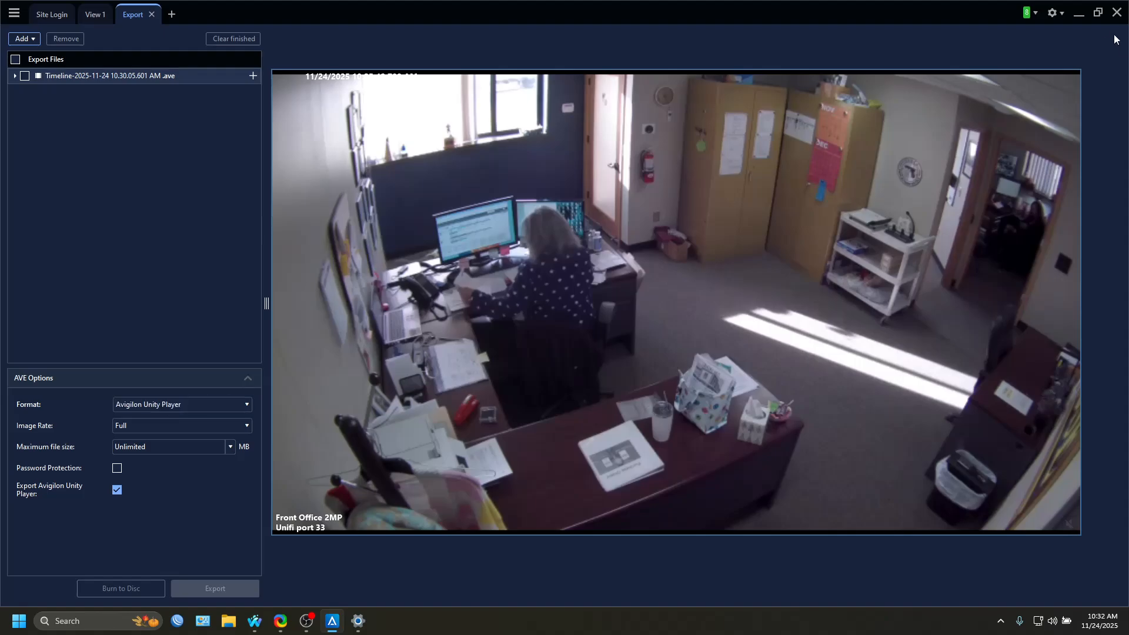
- Move the exported AVE clip and the Avigilon Unity Player file side by side onto an empty area of the desktop
left_click(1080, 17)
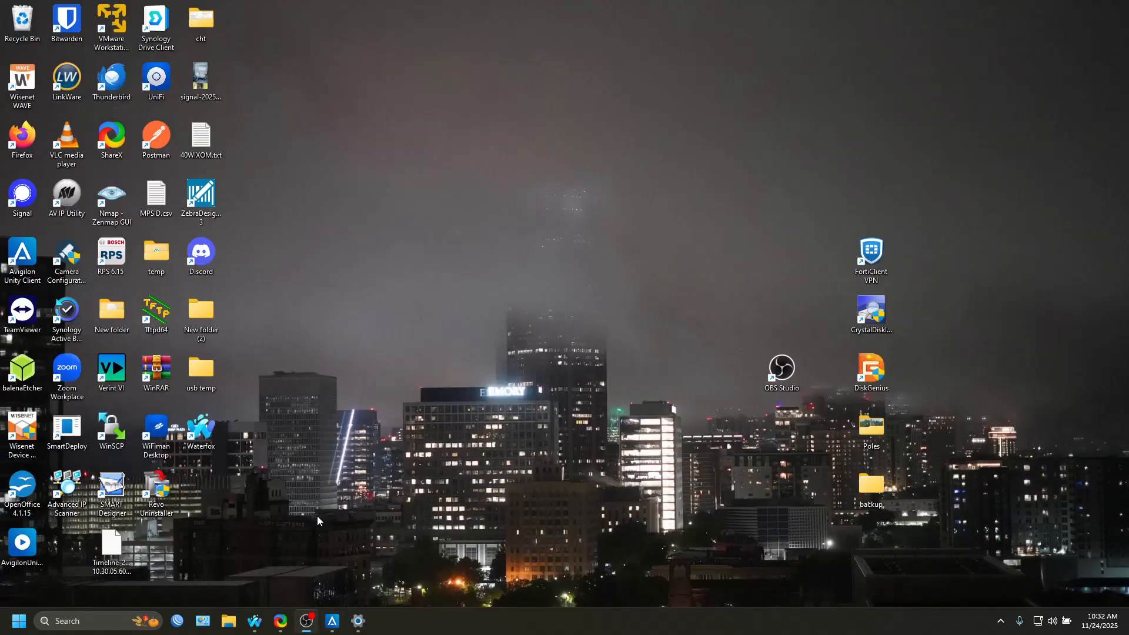
left_click_drag(111, 546, 647, 432)
left_click_drag(22, 543, 603, 429)
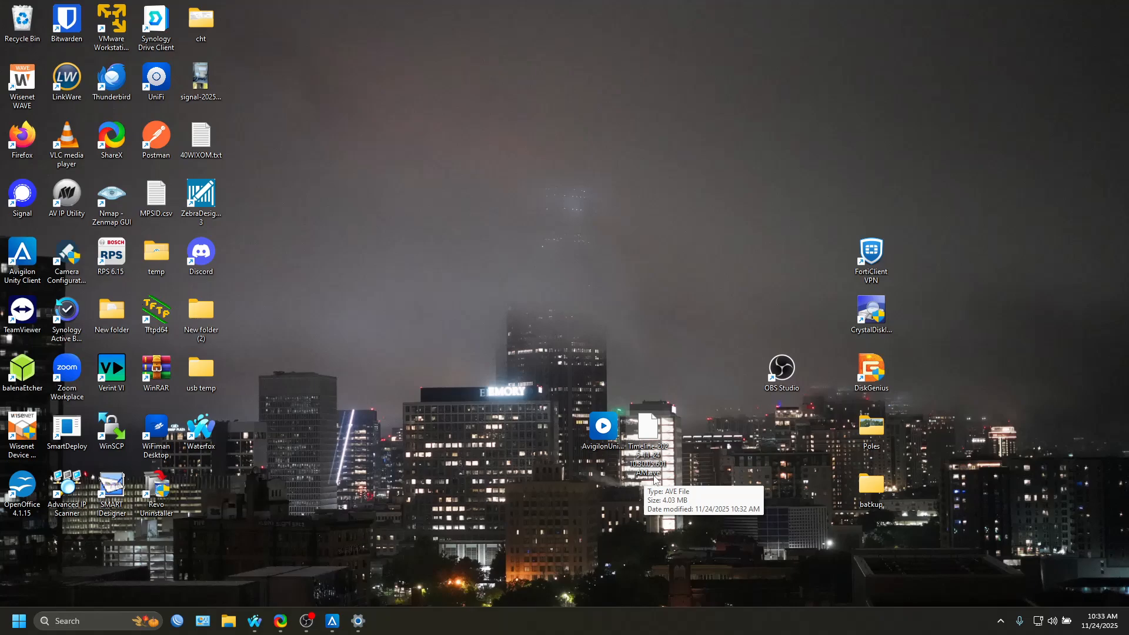
- Launch the exported Avigilon Unity Player, open Timeline-2025-11-24 10.30.05.601 AM.ave from the Desktop and maximize the player window
double_click(604, 434)
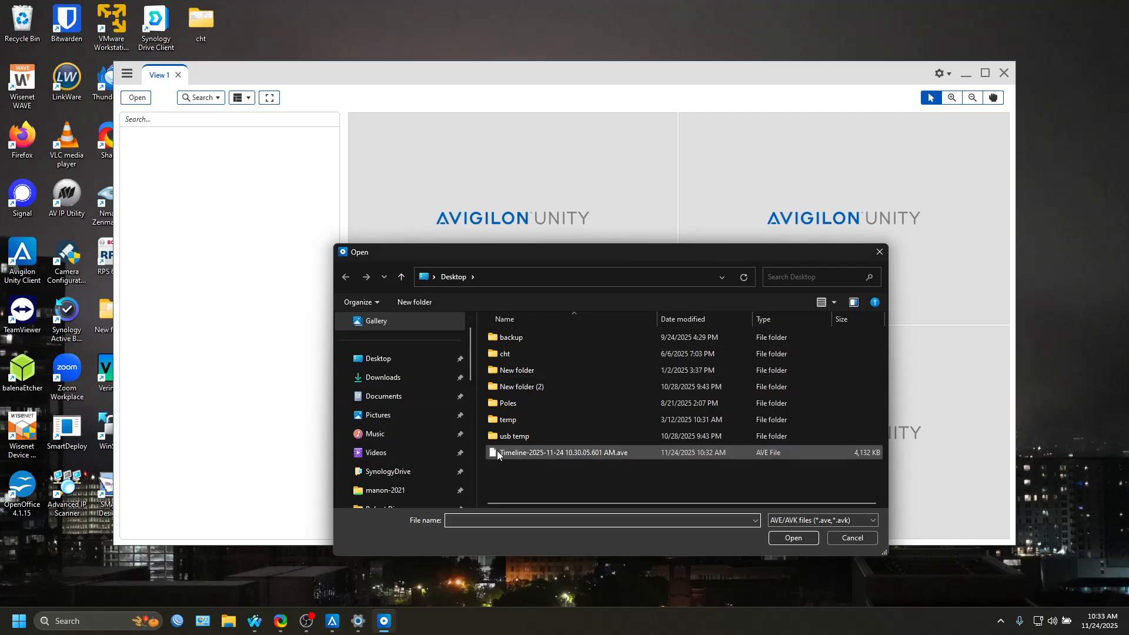
left_click(517, 453)
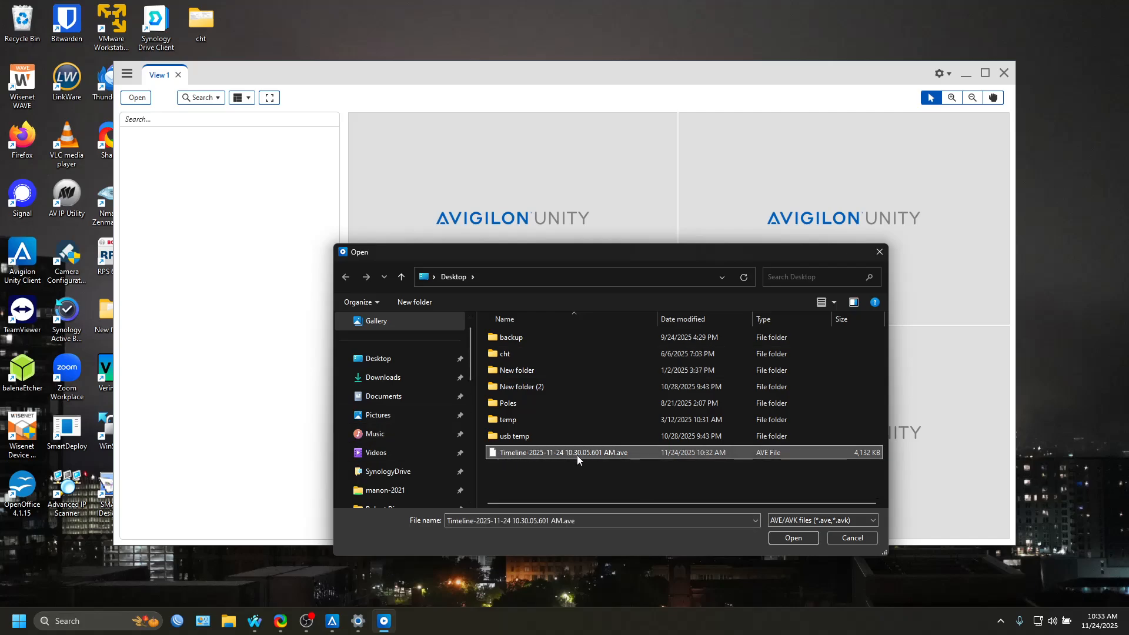
left_click(785, 532)
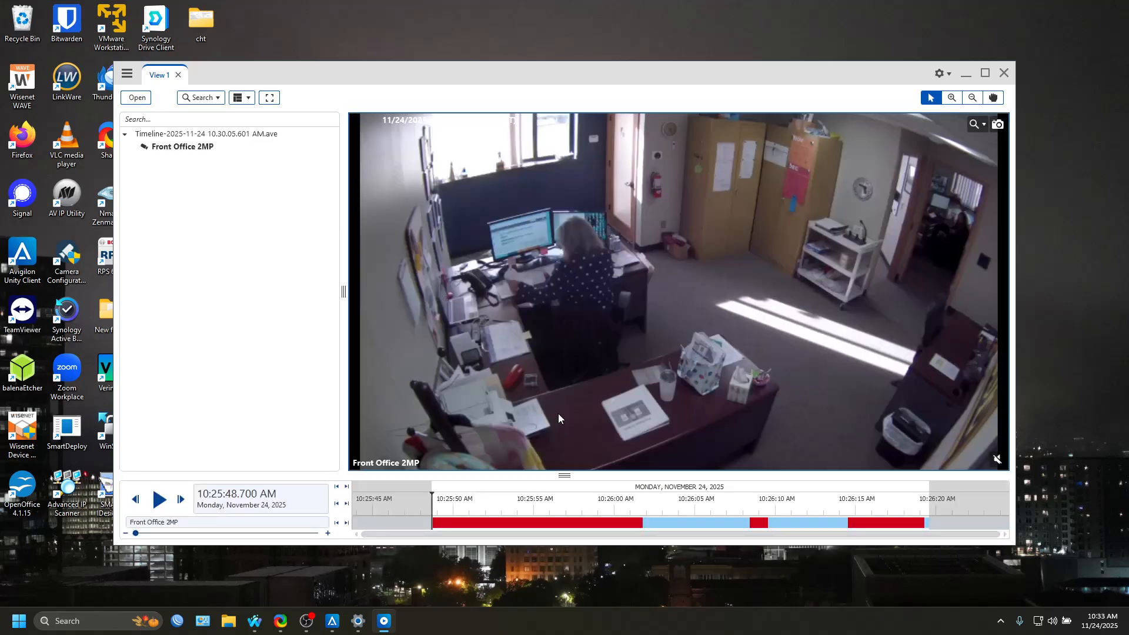
left_click(984, 72)
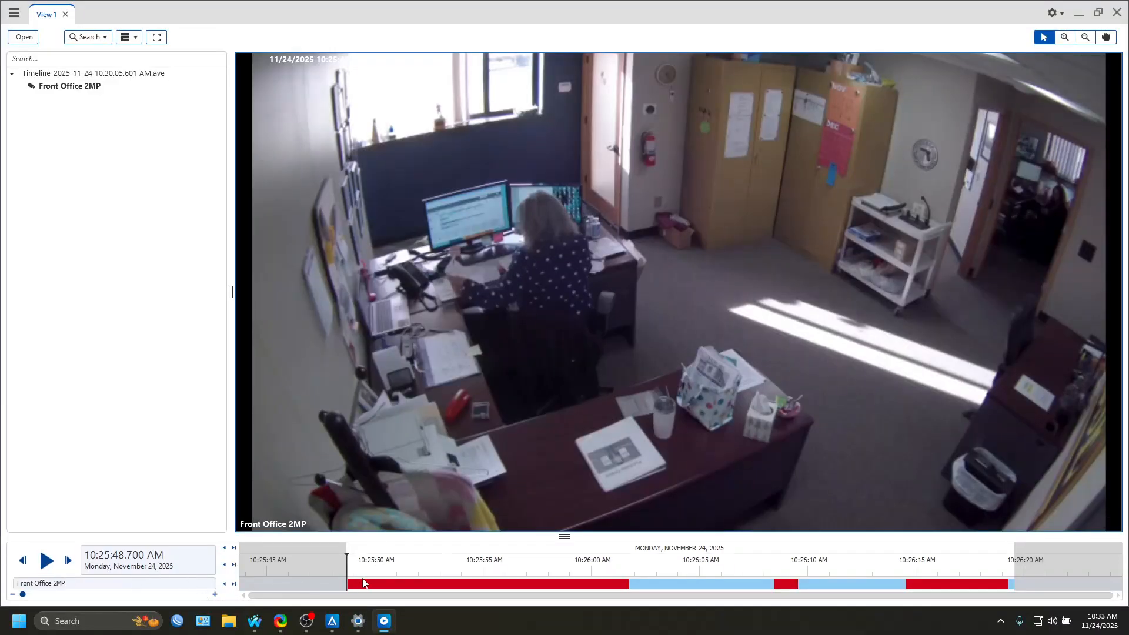
- Review the clip's motion events by scrubbing the timeline and jumping between the events in both directions
left_click_drag(363, 579, 775, 585)
left_click(347, 586)
left_click(234, 584)
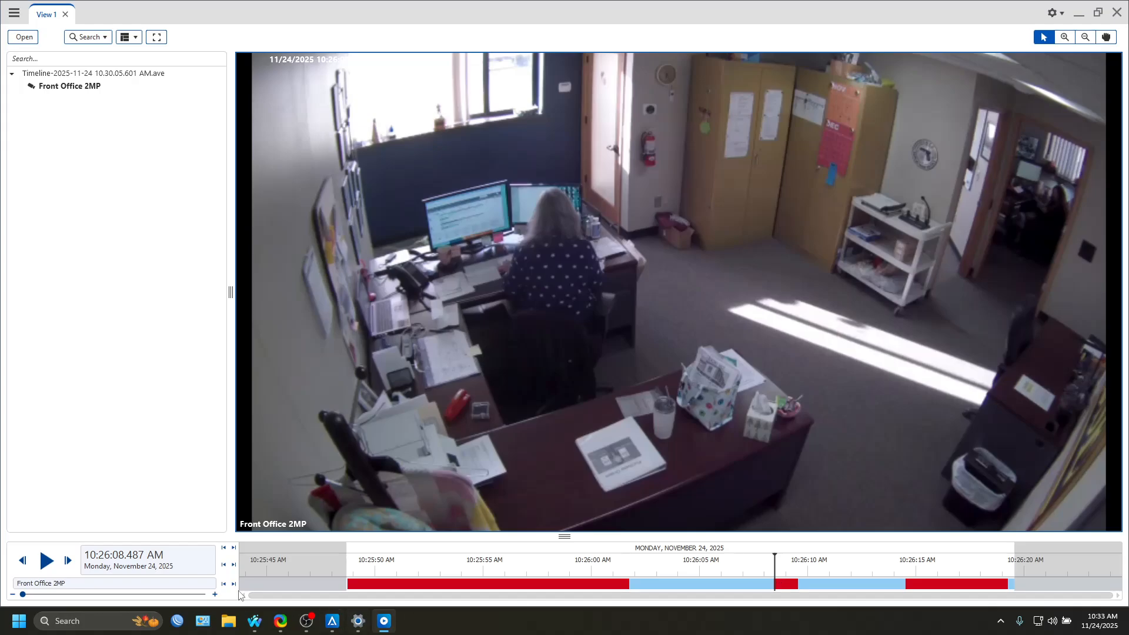
left_click(234, 585)
left_click(224, 584)
left_click(224, 585)
left_click(234, 585)
left_click(234, 585)
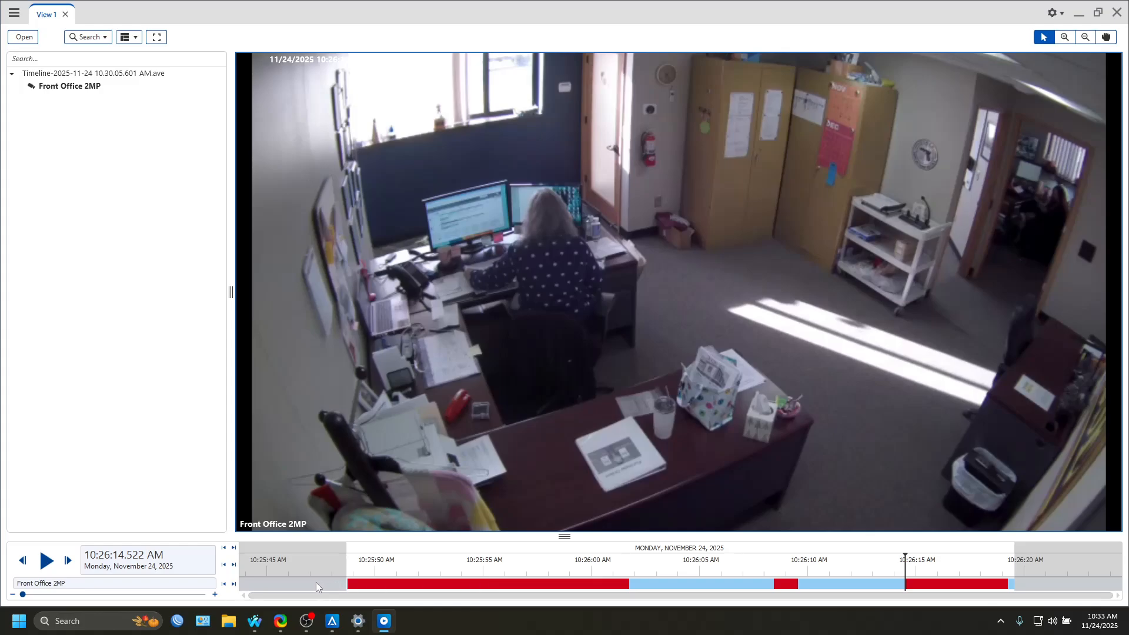
left_click(224, 585)
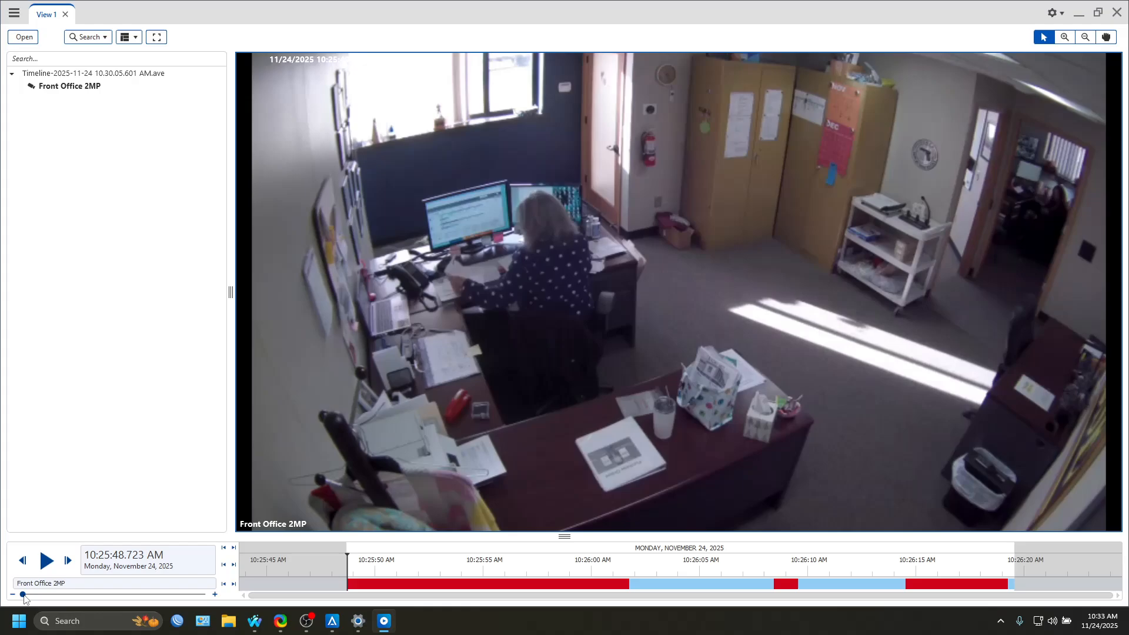
- Zoom the timeline in to the clip's middle section and back out to its full range
mouse_move(23, 594)
left_mouse_down()
mouse_move(156, 596)
mouse_move(23, 599)
left_mouse_up()
scroll(705, 564, "up", 4)
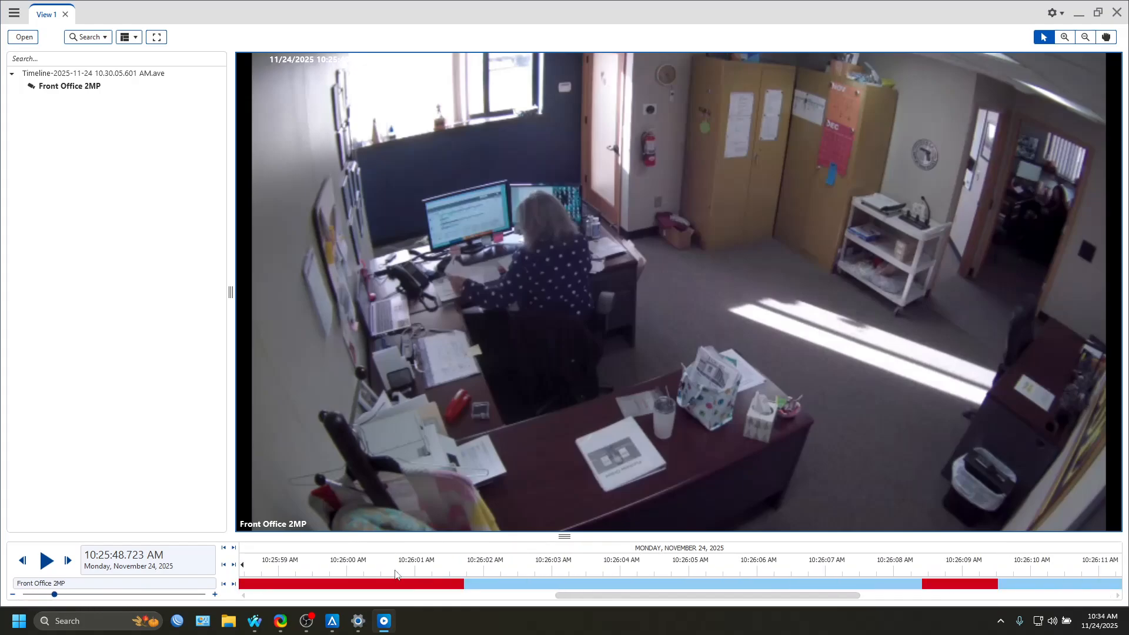
scroll(395, 571, "down", 4)
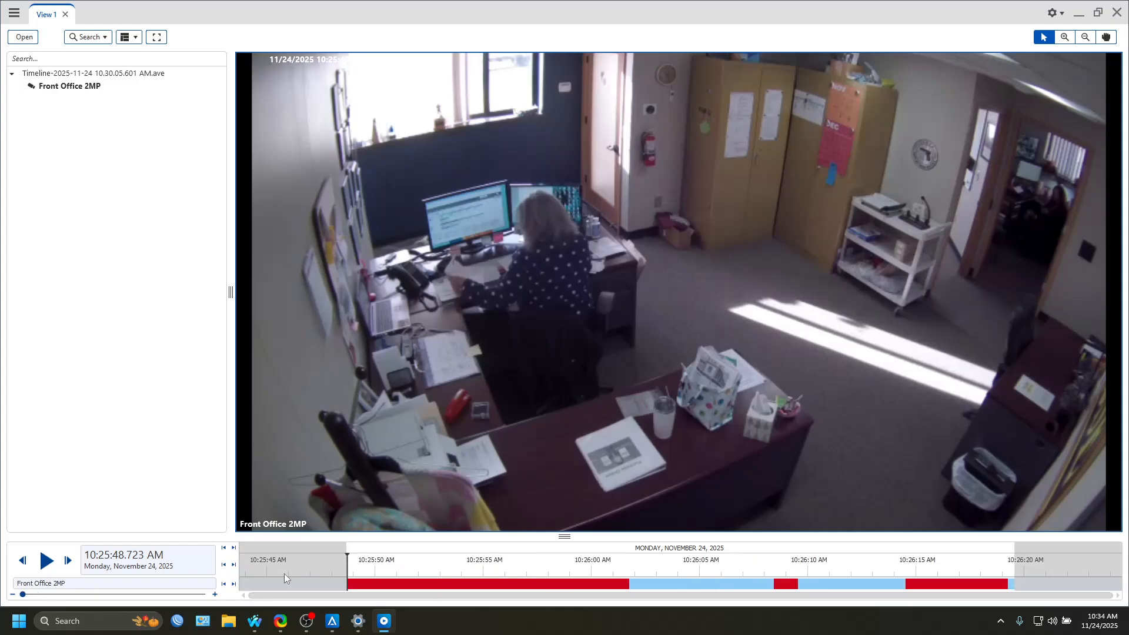
- Play the clip from its start, speed it up to 4x, slow it to 1x and pause at about 10:26:09 AM
left_click(41, 563)
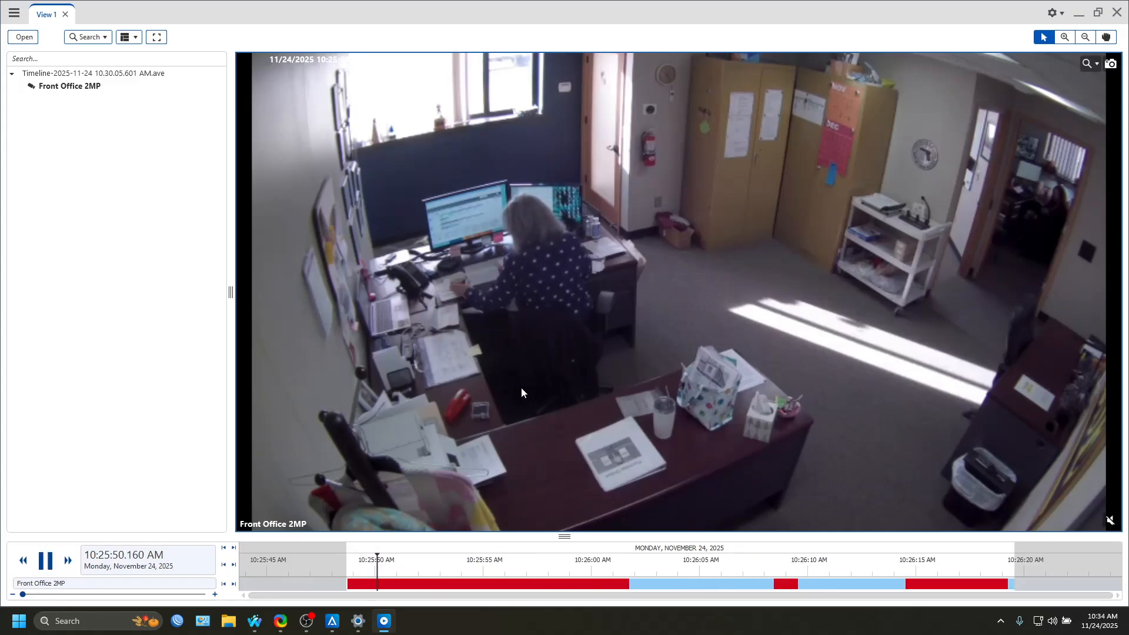
left_click(66, 562)
left_click(67, 562)
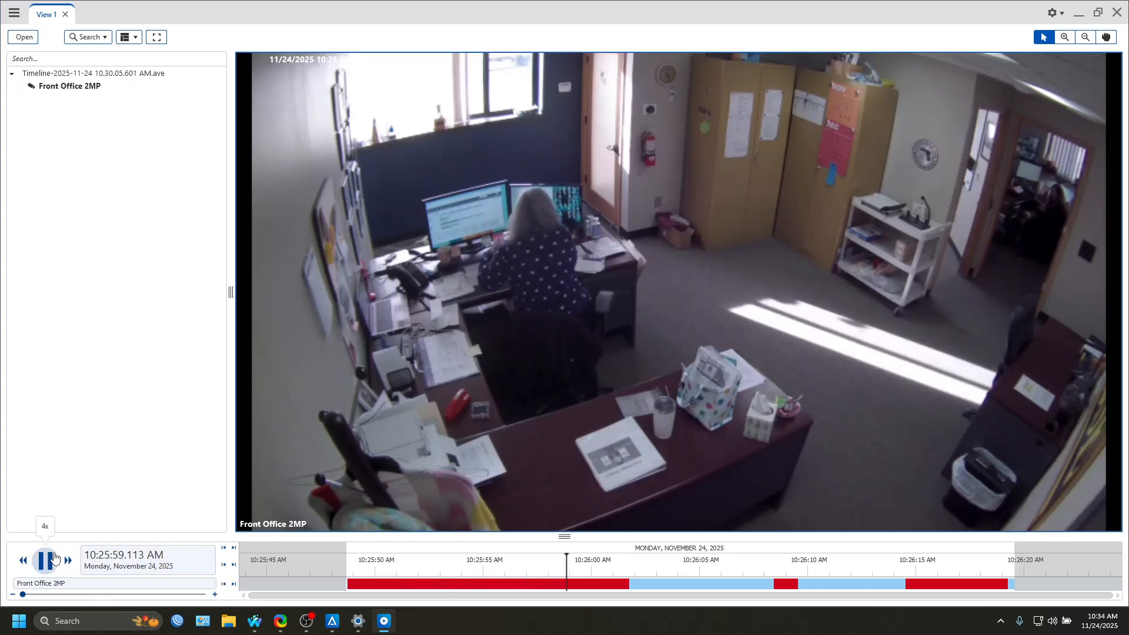
left_click(23, 561)
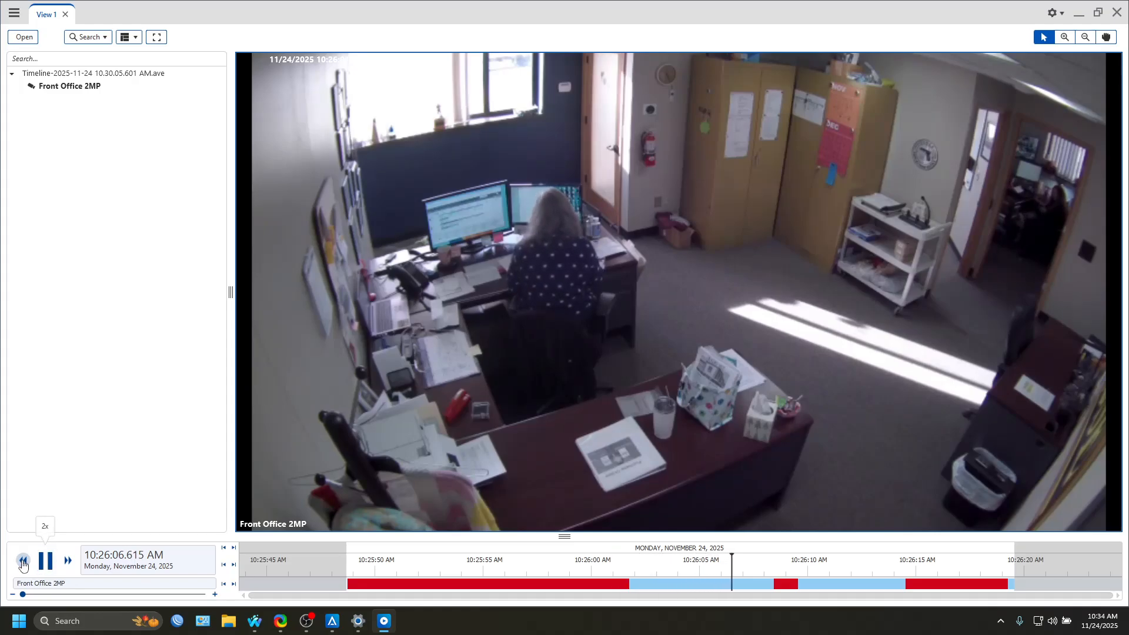
left_click(23, 564)
left_click(43, 561)
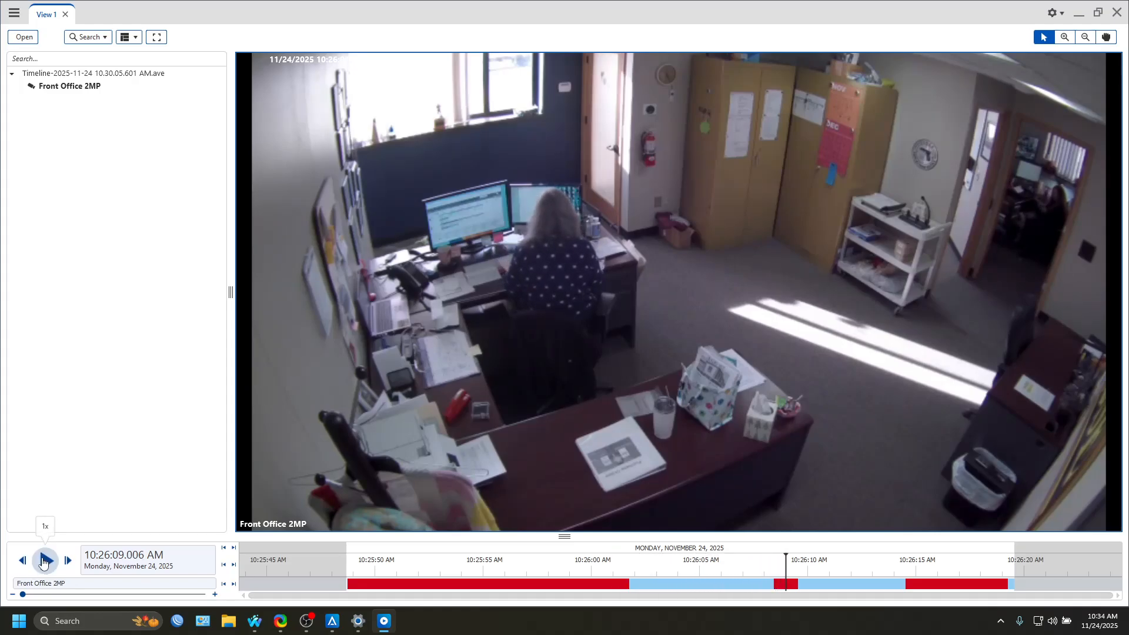
- Resume playback, slow it down into reverse at -2x and pause at about 10:26:02 AM
left_click(43, 562)
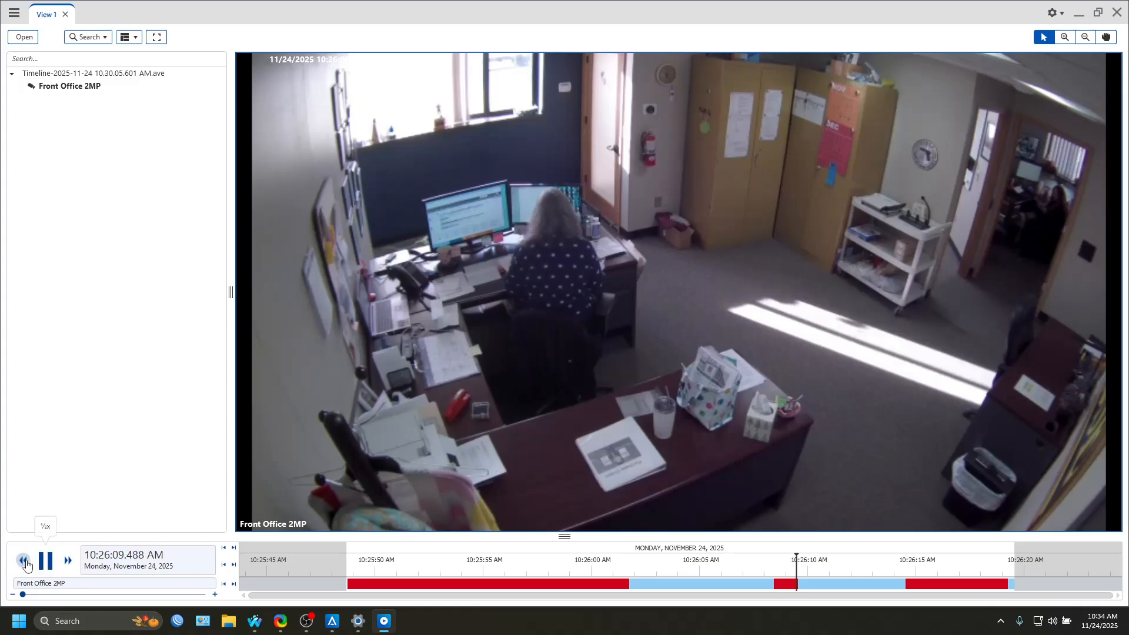
left_click(26, 563)
left_click(23, 561)
left_click(24, 562)
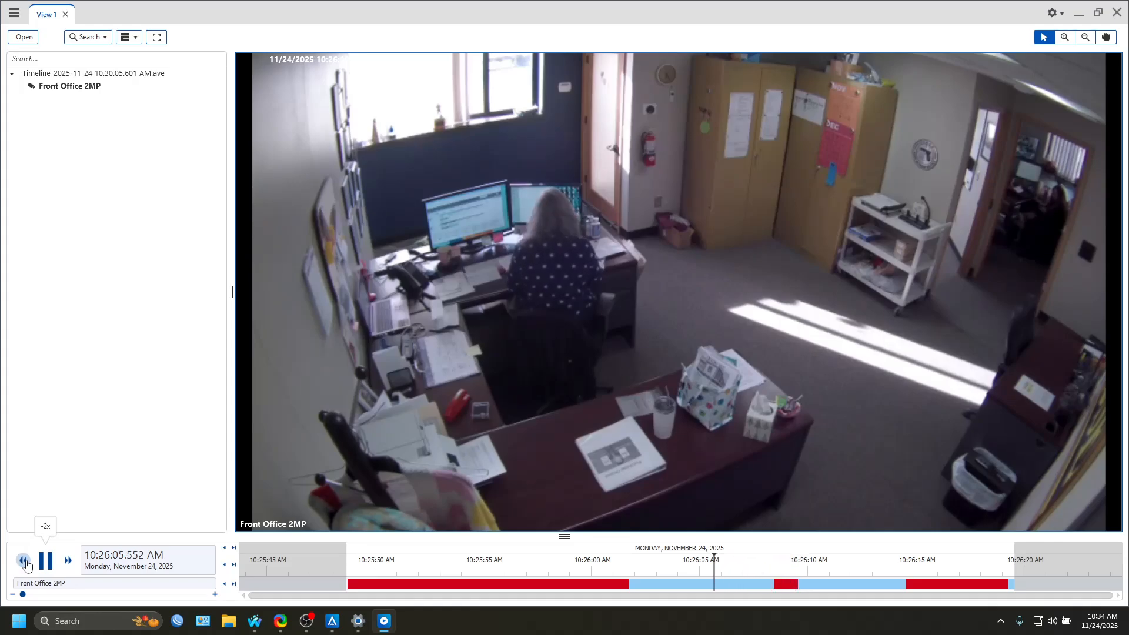
left_click(46, 562)
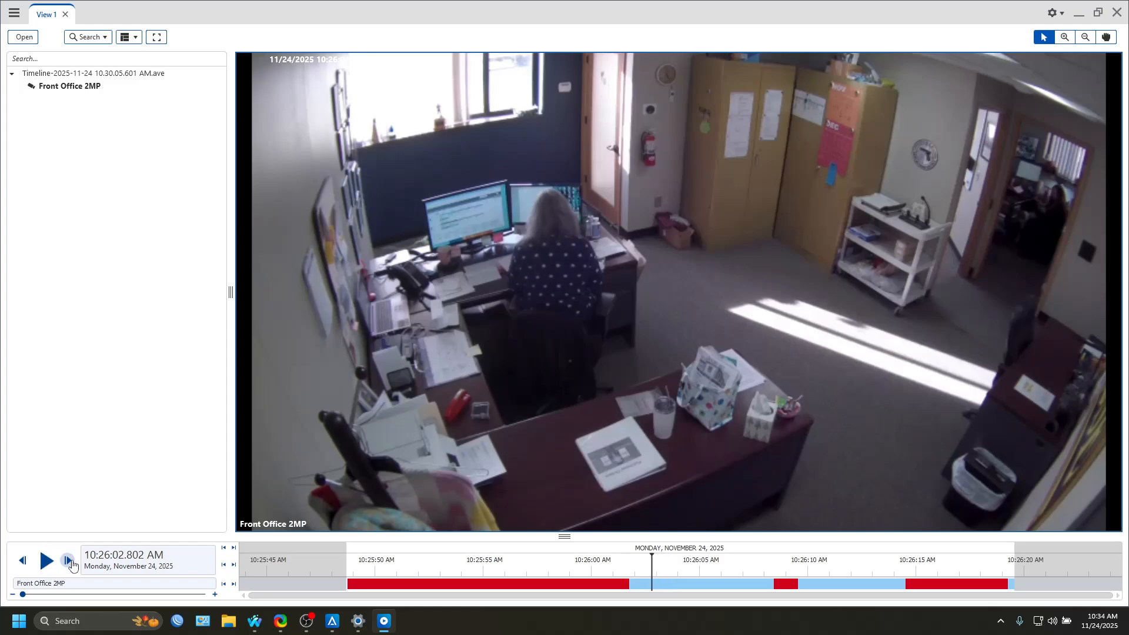
- Resume the clip, bring playback back to forward through the 2x speed, and pause at about 10:26:10 AM
left_click(69, 562)
left_click(47, 563)
left_click(47, 562)
left_click(47, 563)
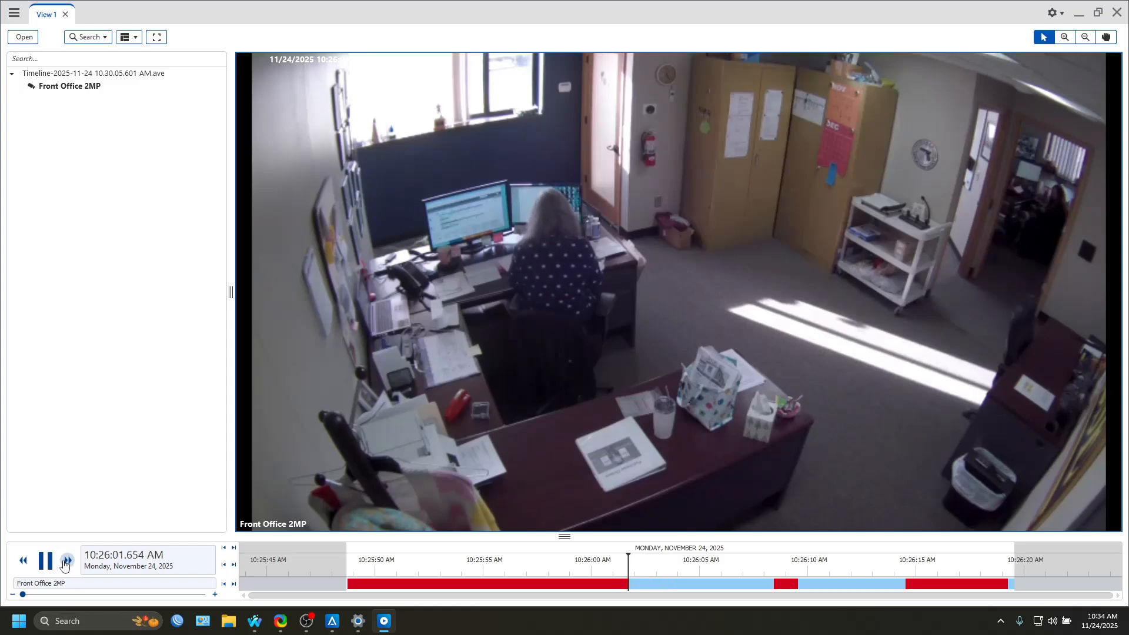
left_click(66, 564)
left_click(66, 564)
left_click(65, 565)
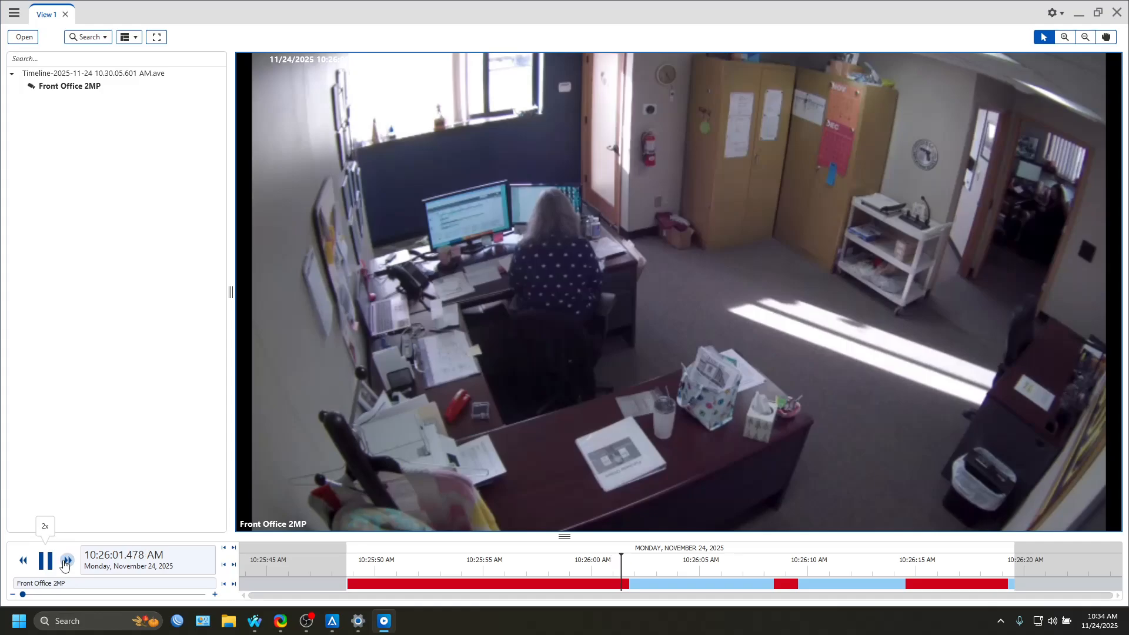
left_click(66, 565)
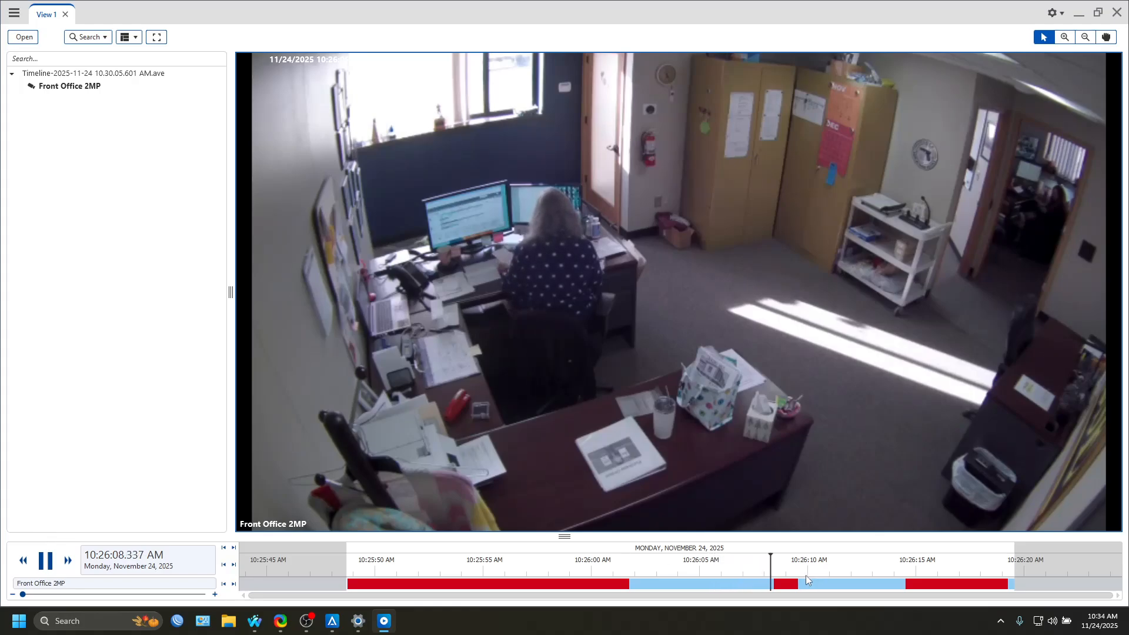
left_click(46, 560)
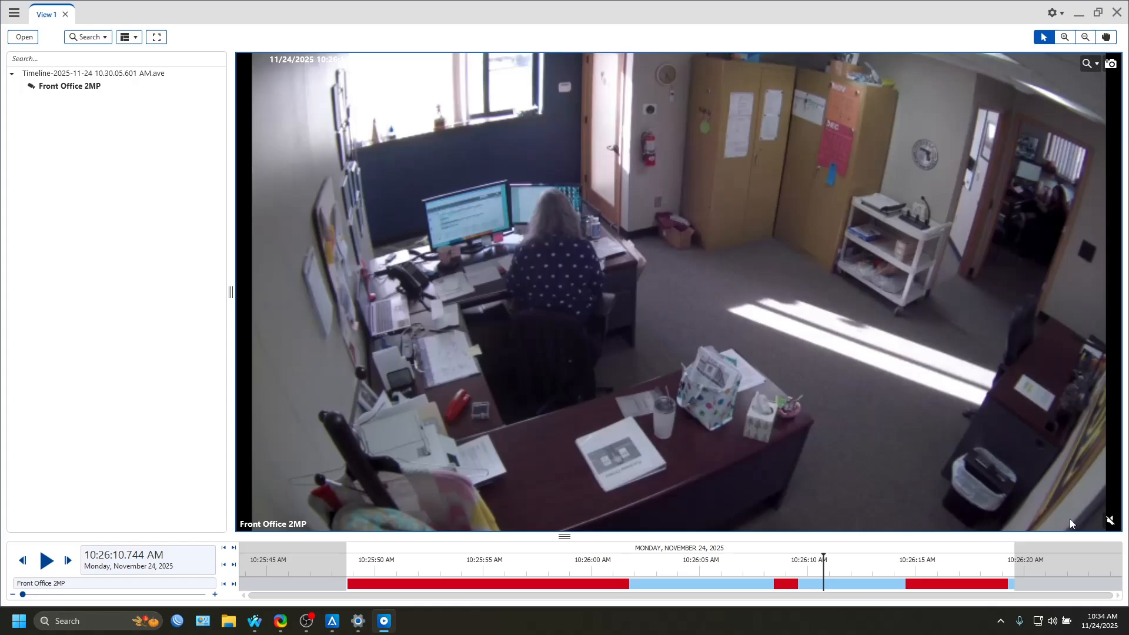
- Unmute the clip's audio, replay it from the beginning and pause at about 10:25:58 AM
left_click(1110, 520)
left_click(347, 586)
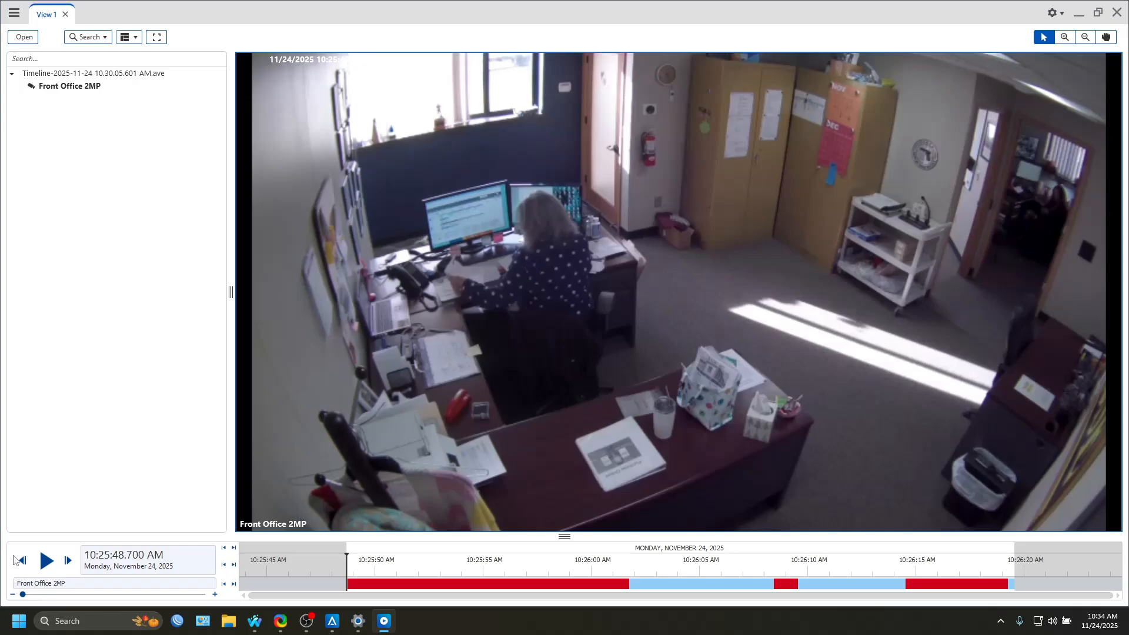
left_click(46, 560)
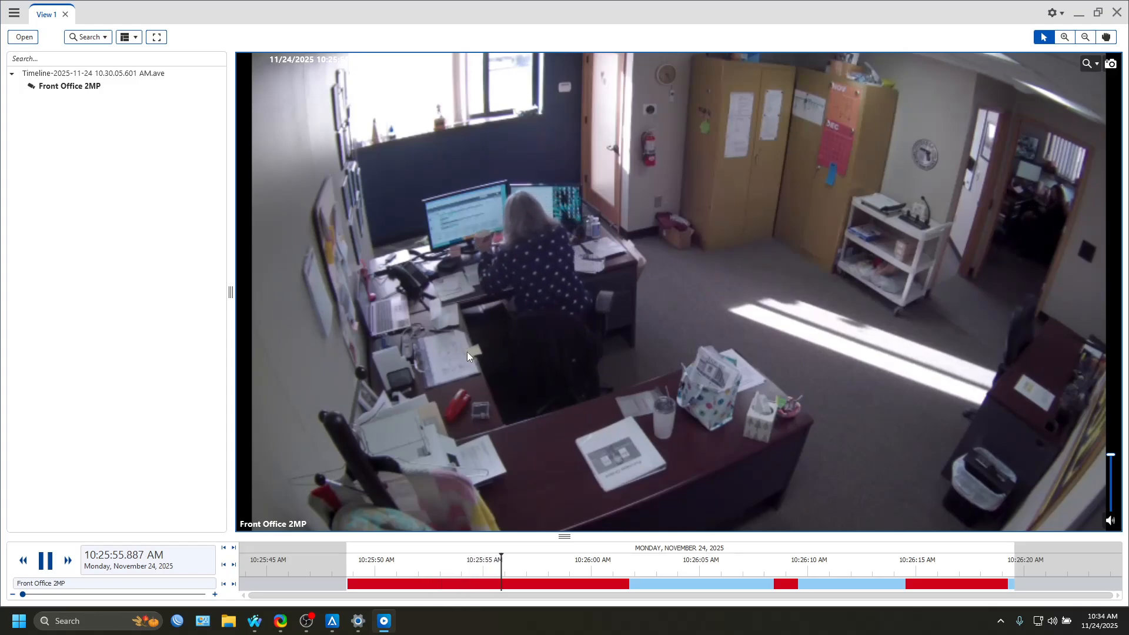
left_click(43, 564)
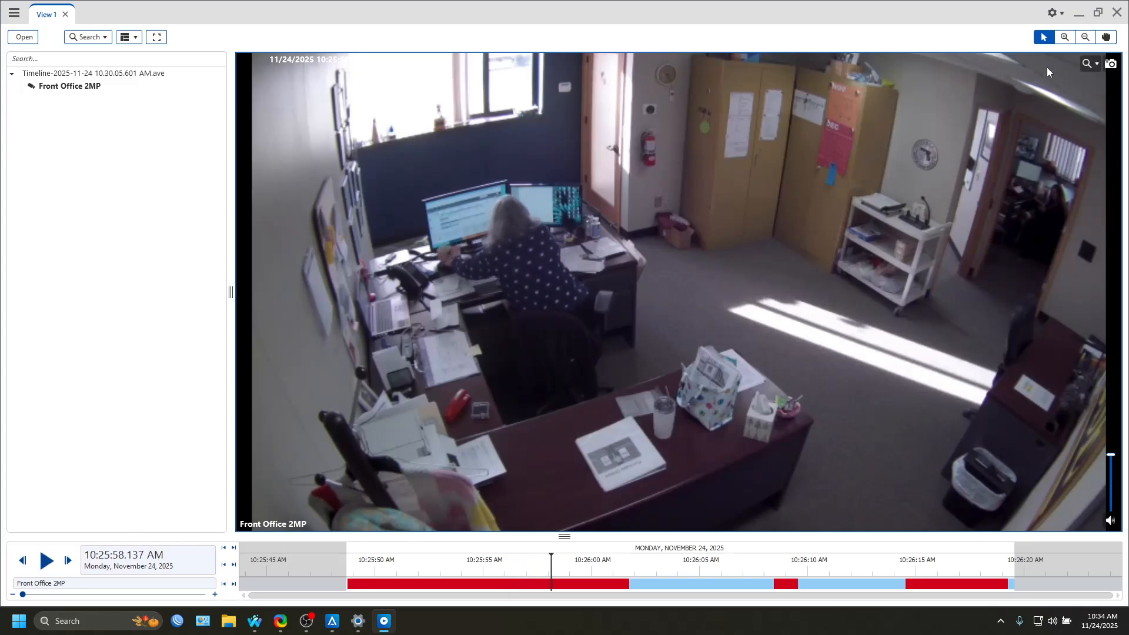
- Digitally zoom in on the person at the desk in the paused Front Office 2MP image and adjust the framing
left_click(1064, 37)
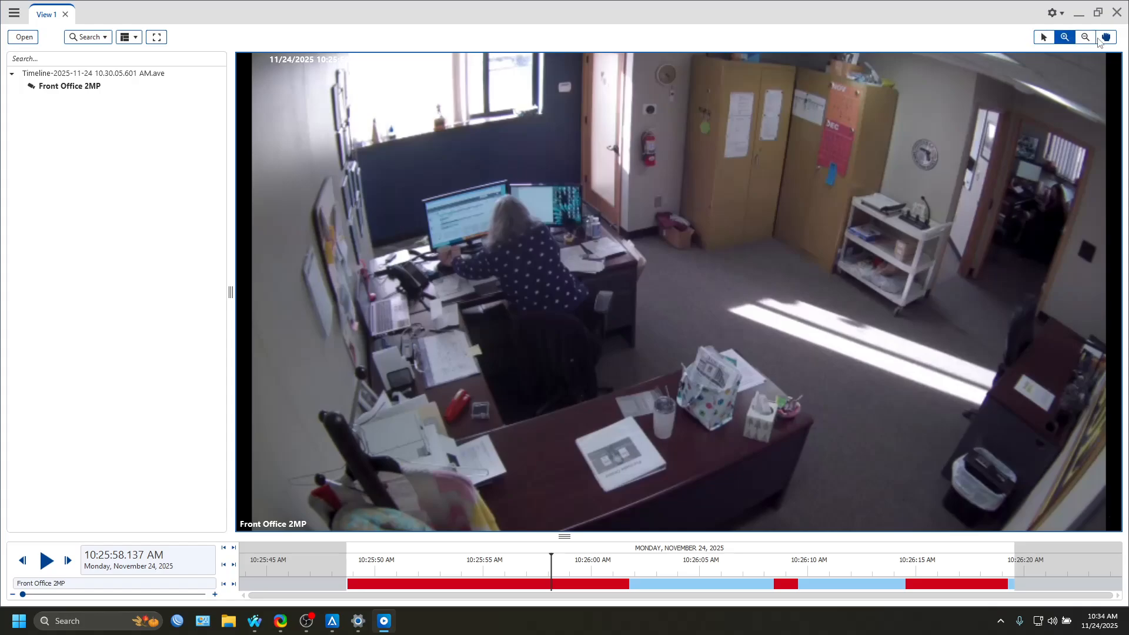
left_click(665, 277)
left_click(596, 272)
left_click(596, 271)
left_click(397, 206)
left_click_drag(398, 204, 630, 269)
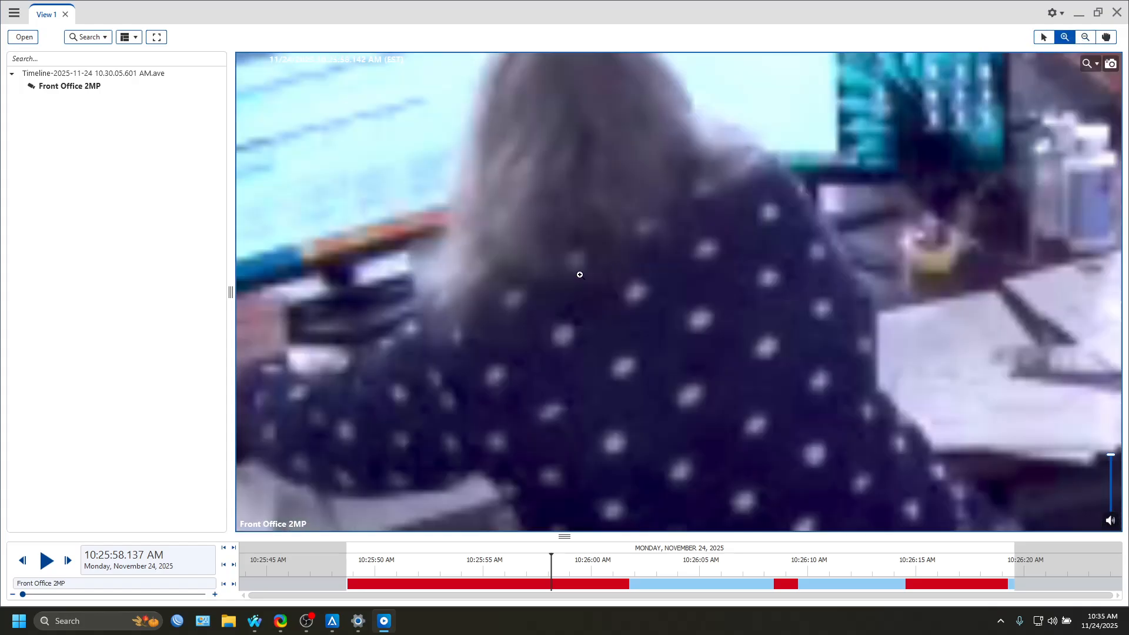
- Zoom in further on the person in the paused image, restore the full Front Office 2MP frame and return to the selection tool
left_click_drag(368, 149, 798, 424)
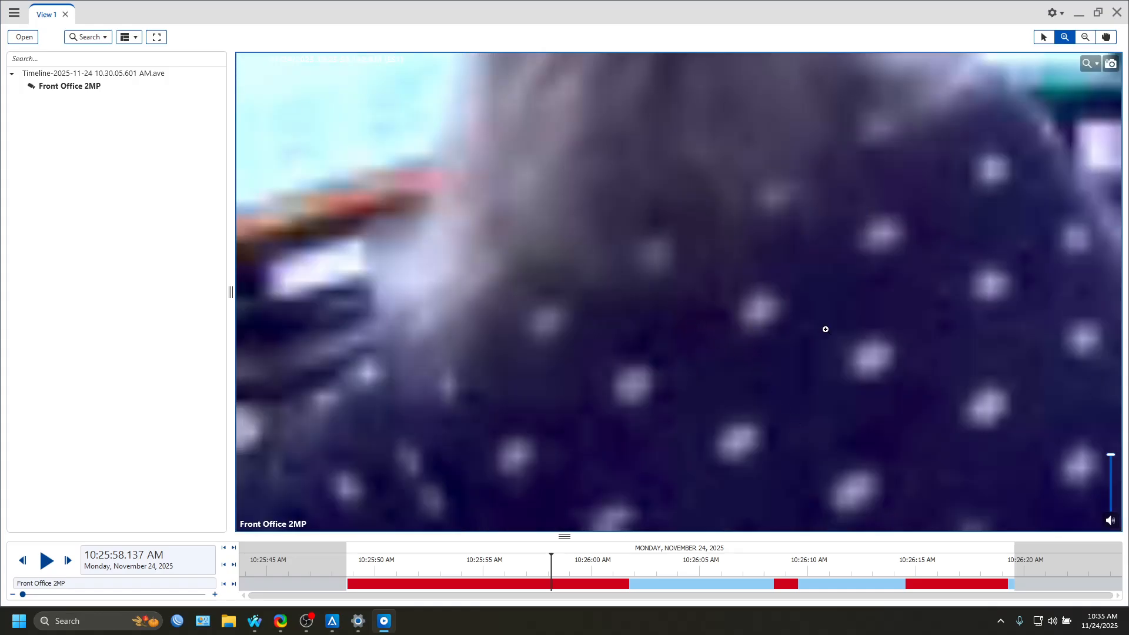
left_click(1085, 37)
left_click_drag(385, 151, 899, 451)
mouse_move(489, 177)
left_mouse_down()
mouse_move(917, 409)
mouse_move(946, 394)
left_mouse_up()
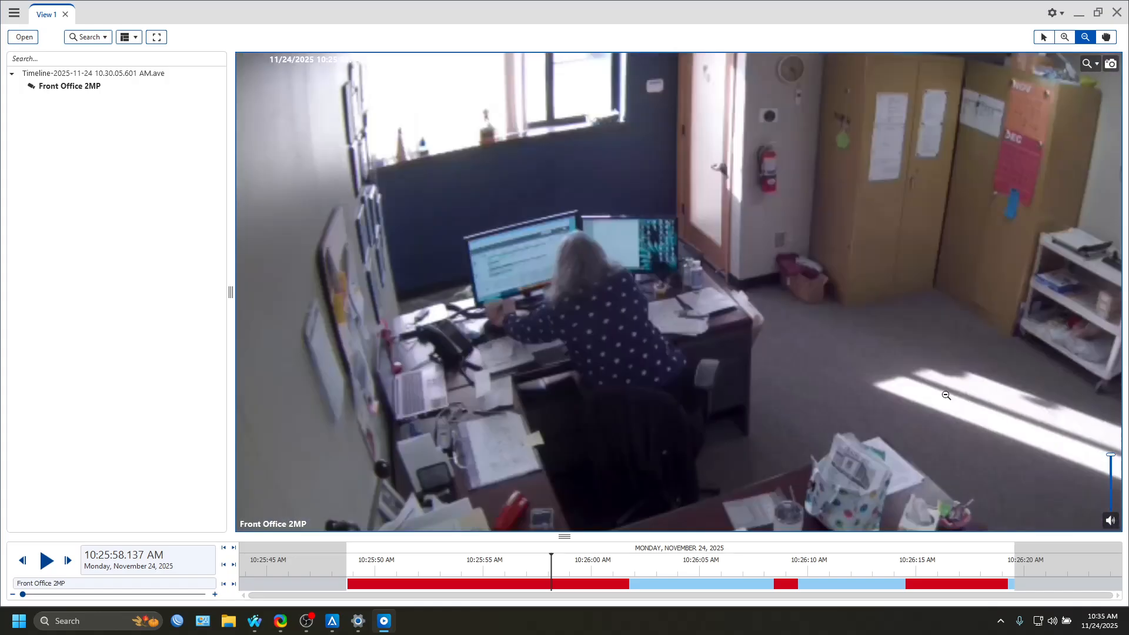
left_click_drag(422, 202, 1017, 459)
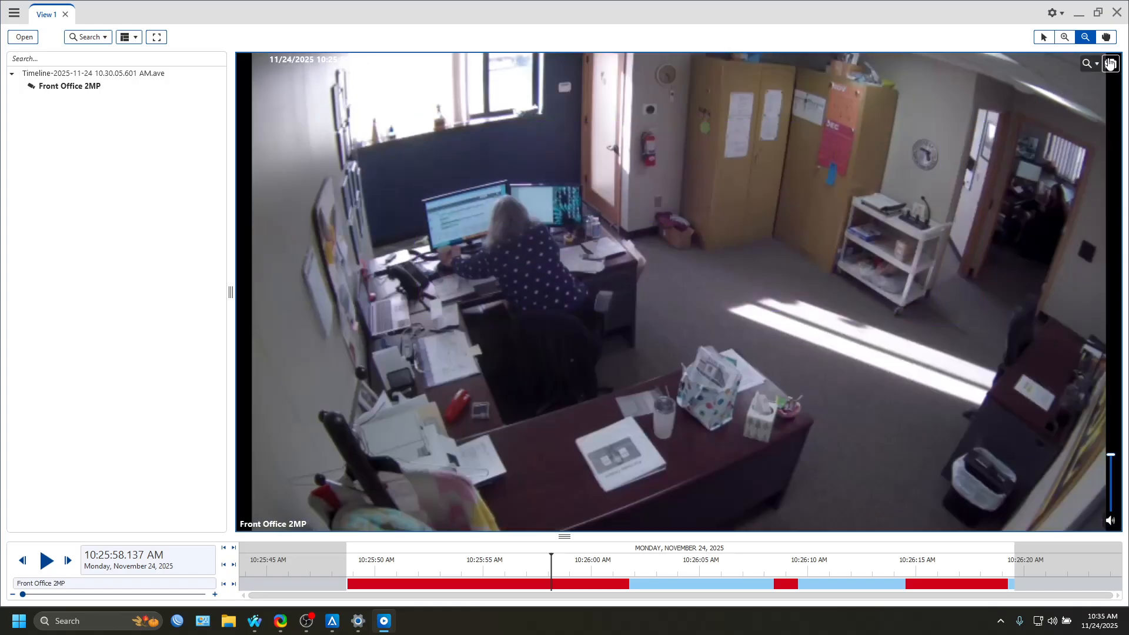
left_click(1043, 38)
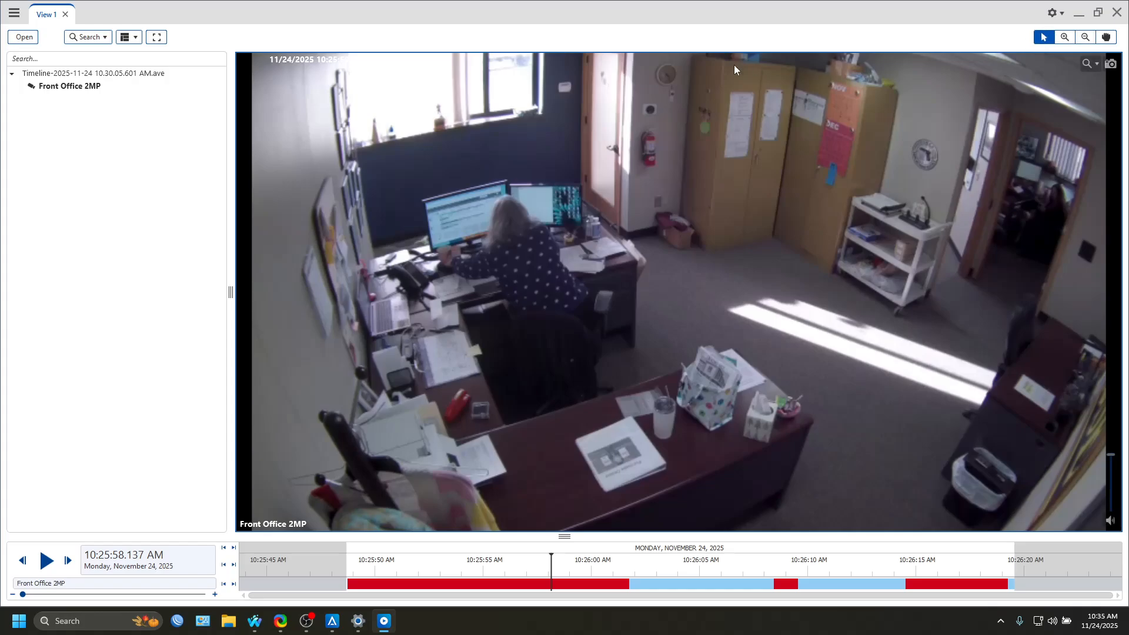
- Open the player's motion search for the Front Office 2MP clip and close it again
left_click(97, 38)
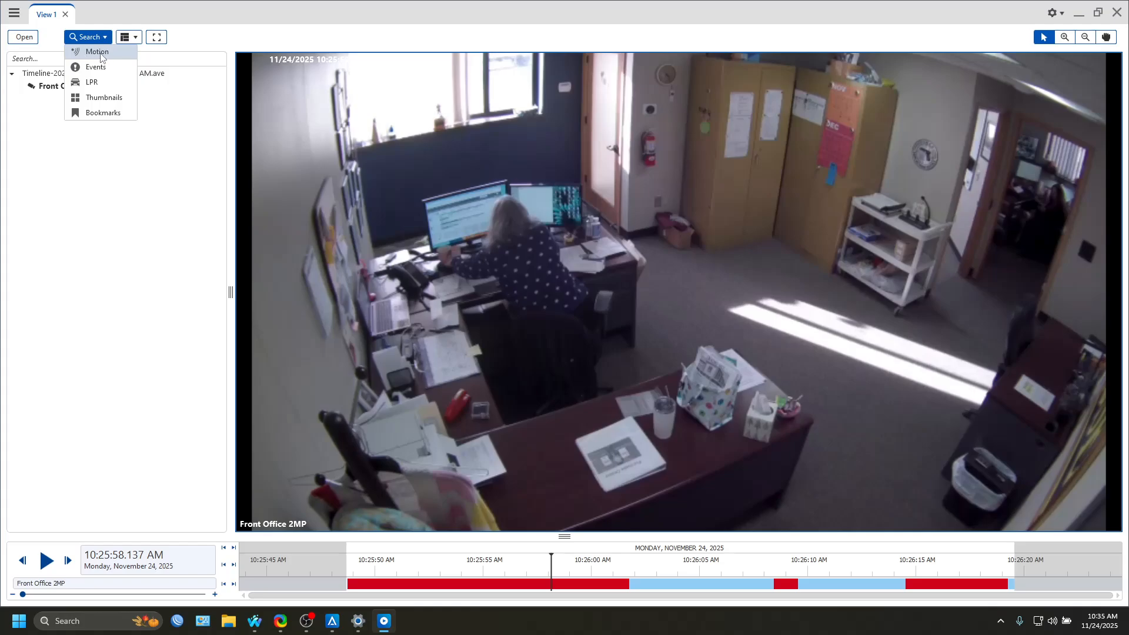
left_click(99, 52)
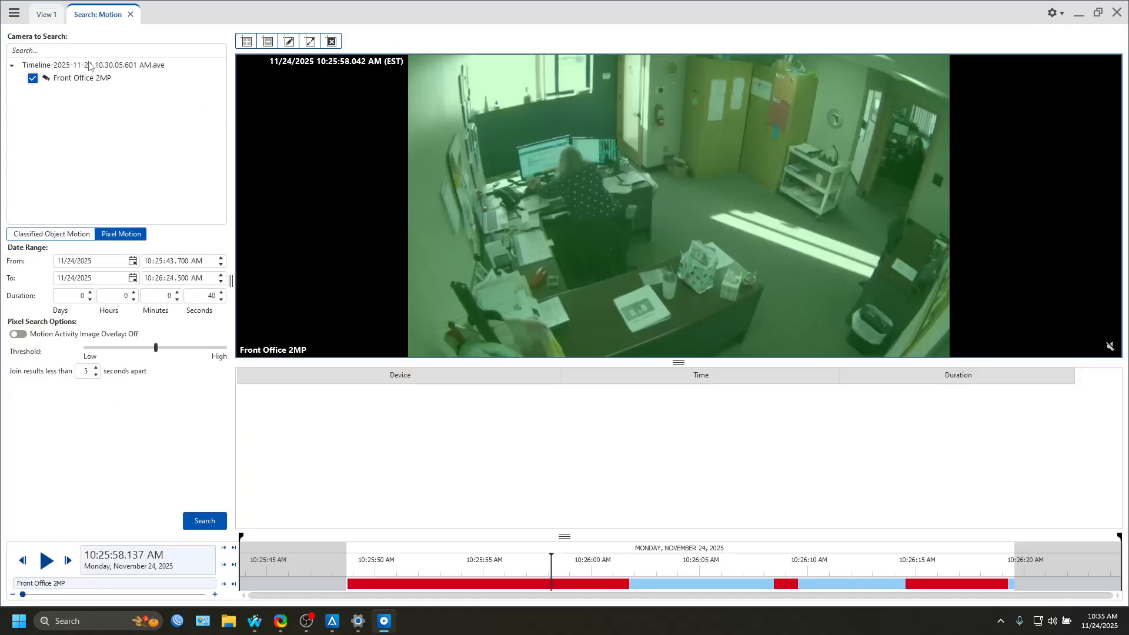
left_click(131, 14)
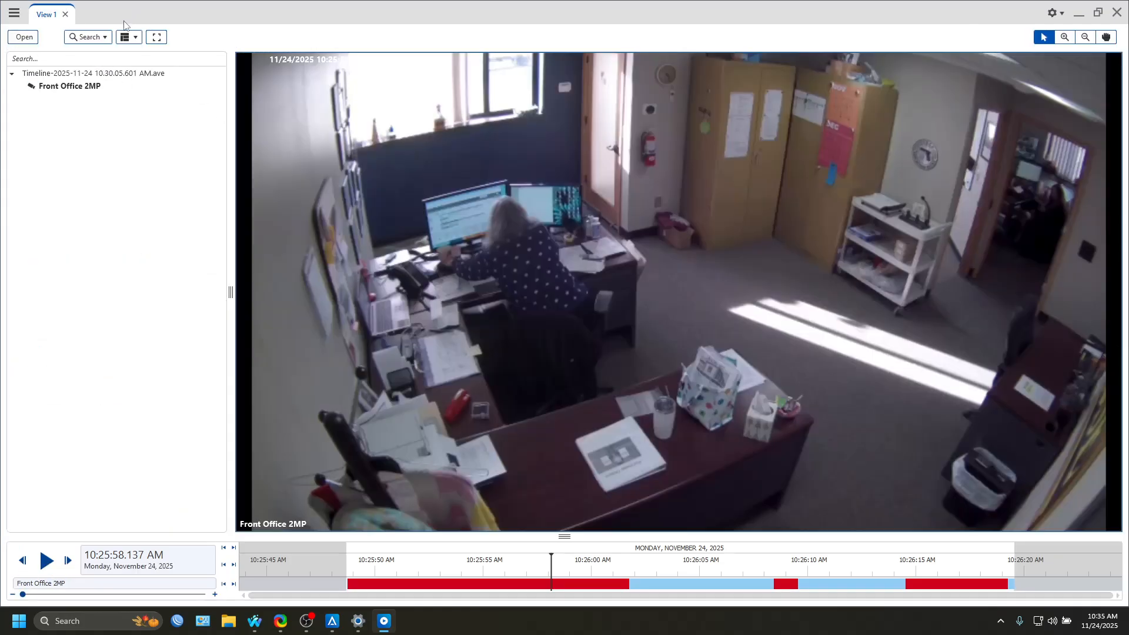
- Close the player and move the exported Avigilon Unity Player and timeline clip from the desktop to the Recycle Bin
left_click(1114, 14)
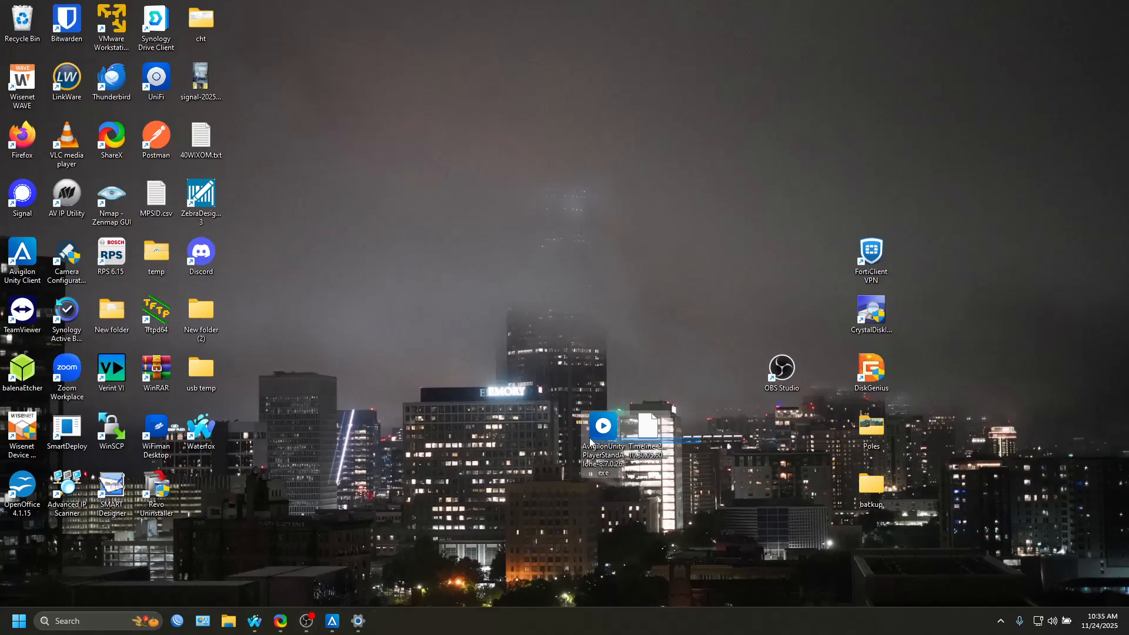
left_click_drag(590, 438, 589, 437)
left_click_drag(602, 427, 21, 22)
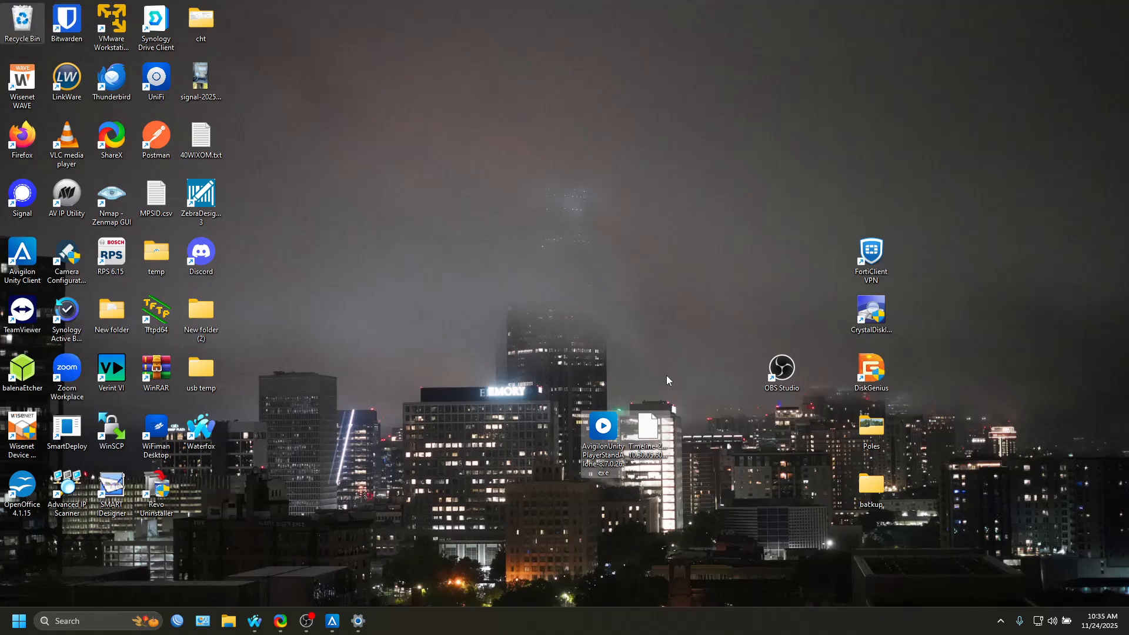
- Switch to Avigilon Unity Client and set the timeline export's format to AVI video, checking the available formats and the resolution fields
left_click(332, 621)
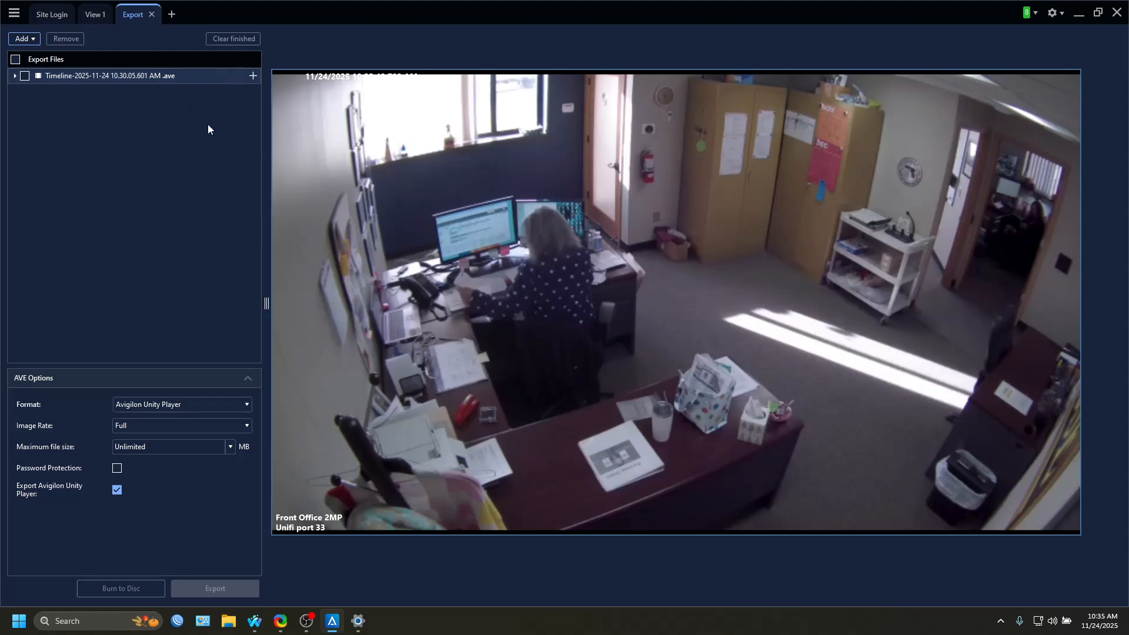
left_click(179, 406)
left_click(135, 433)
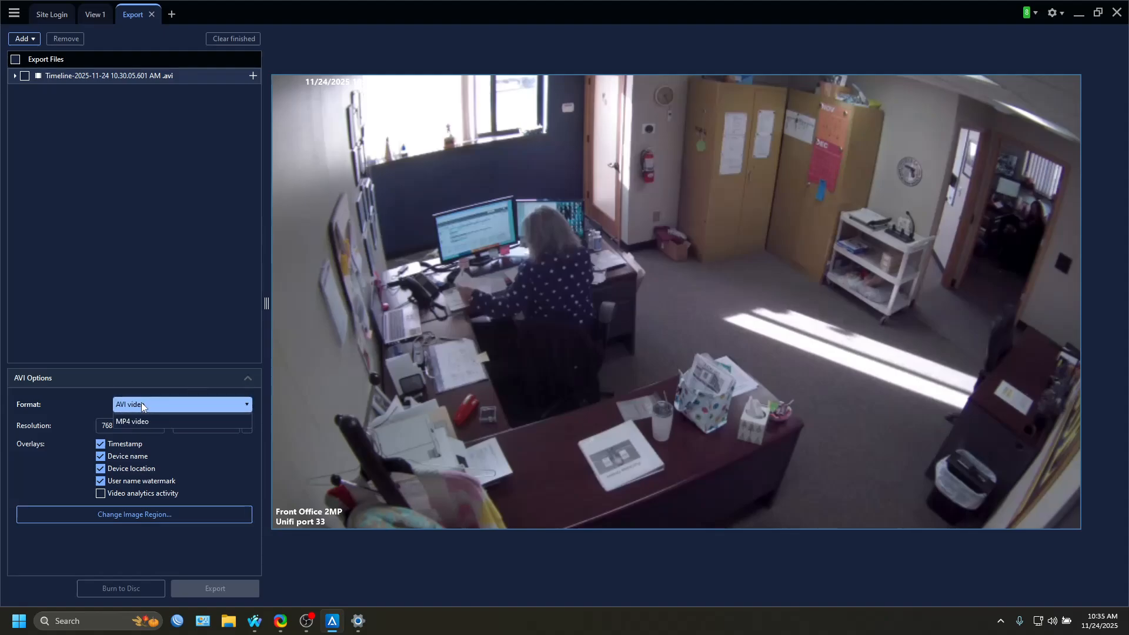
left_click(142, 403)
left_click(143, 436)
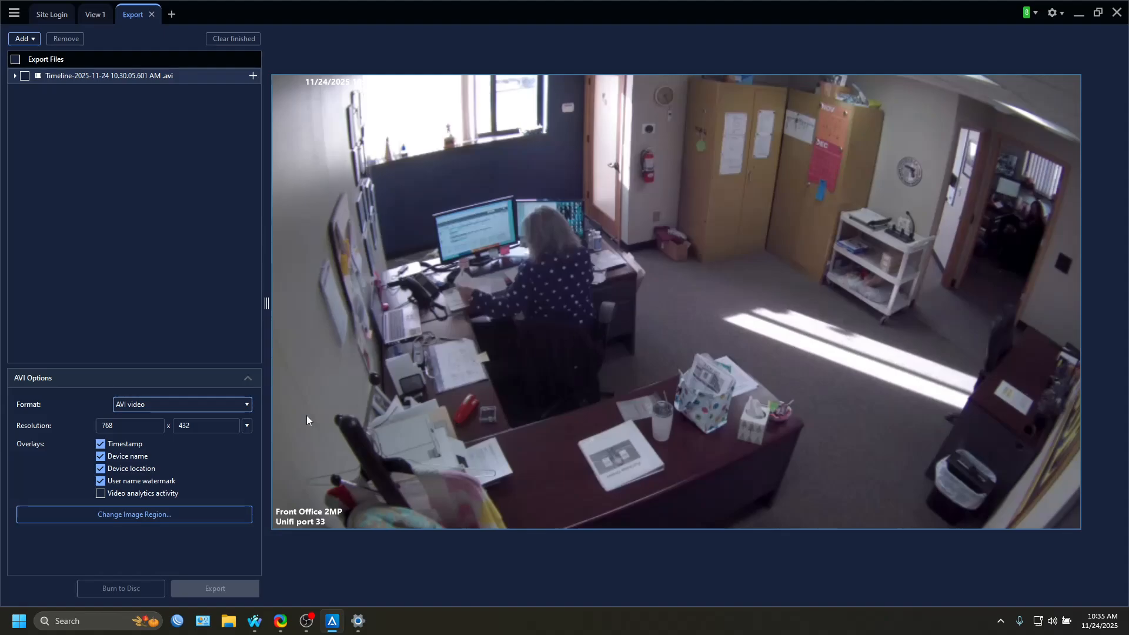
double_click(198, 427)
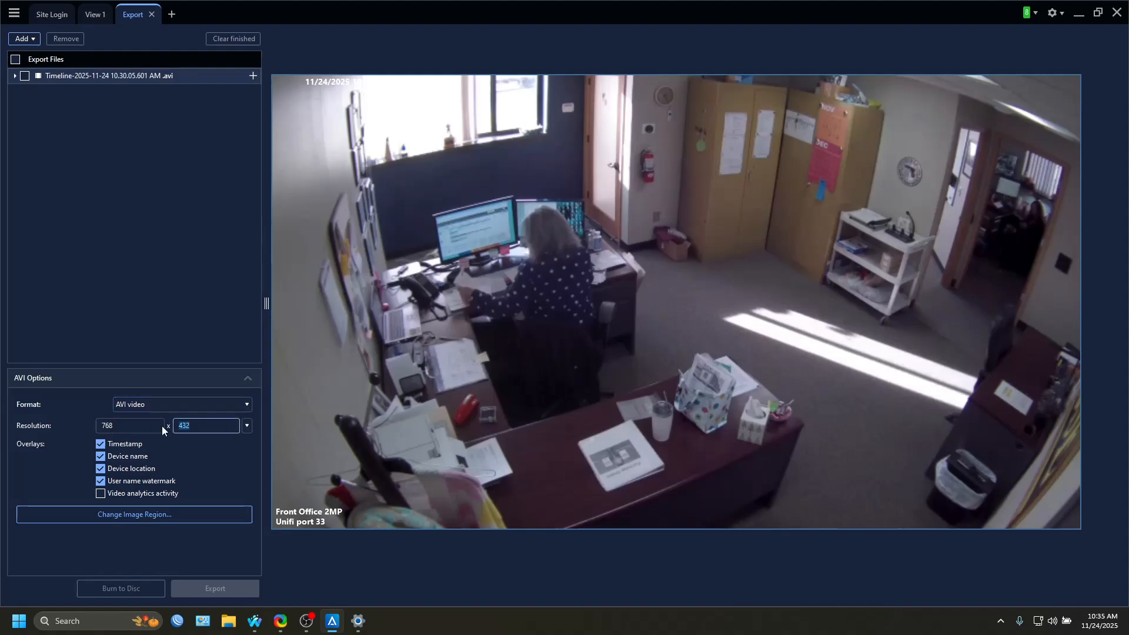
left_click_drag(116, 425, 55, 425)
- Select the Timeline-2025-11-24 10.30.05.601 AM export file and export it as AVI to the Desktop folder
left_click(24, 76)
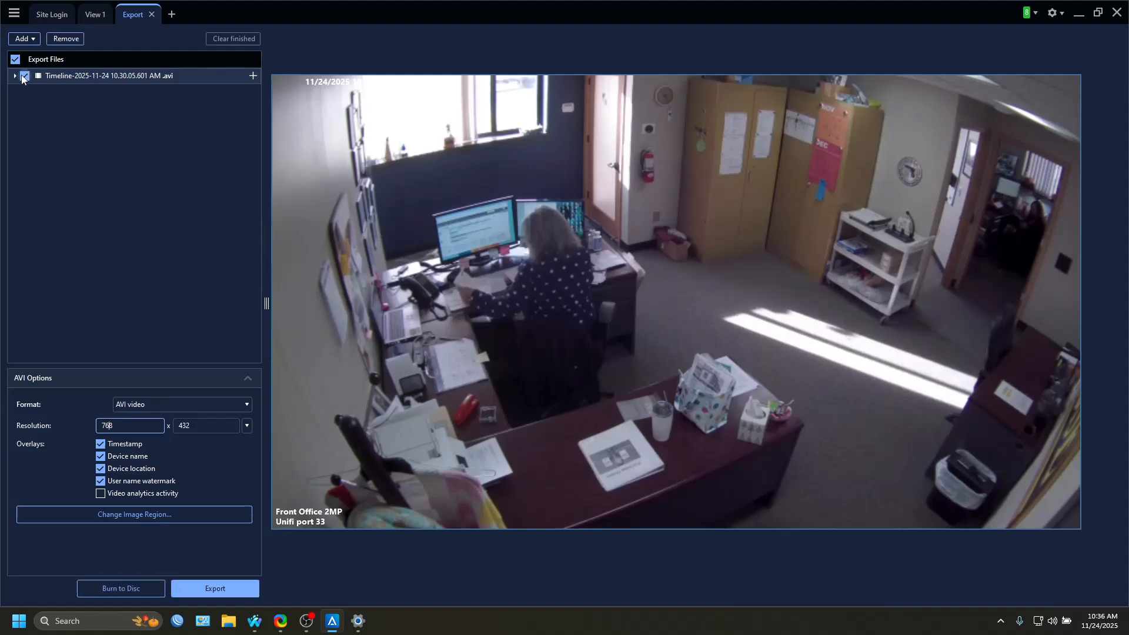
left_click(215, 588)
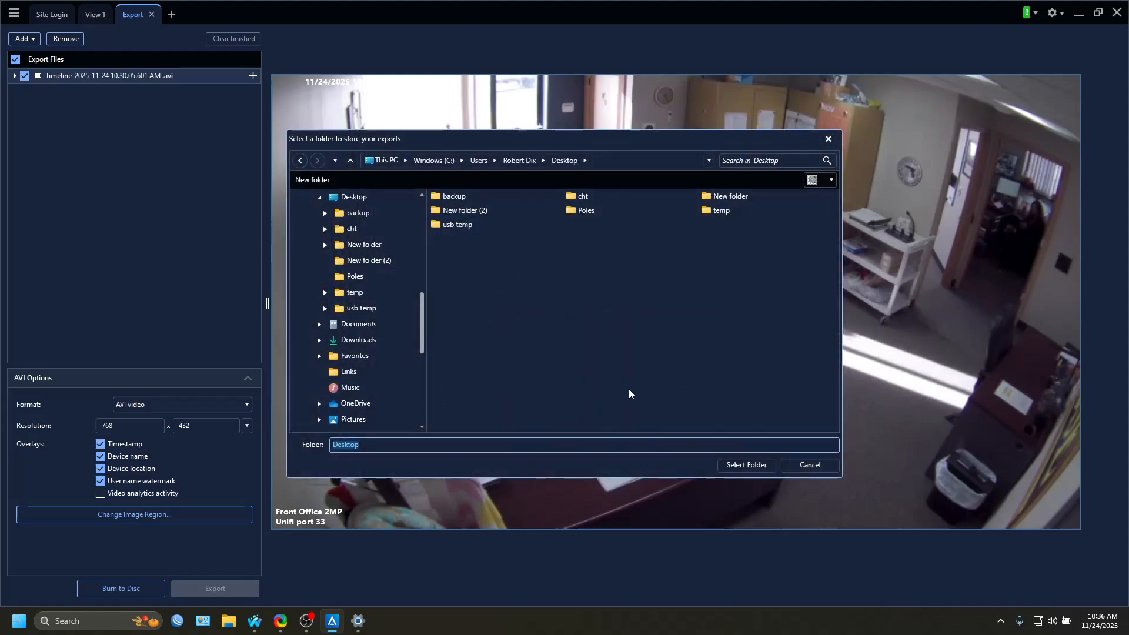
left_click(745, 464)
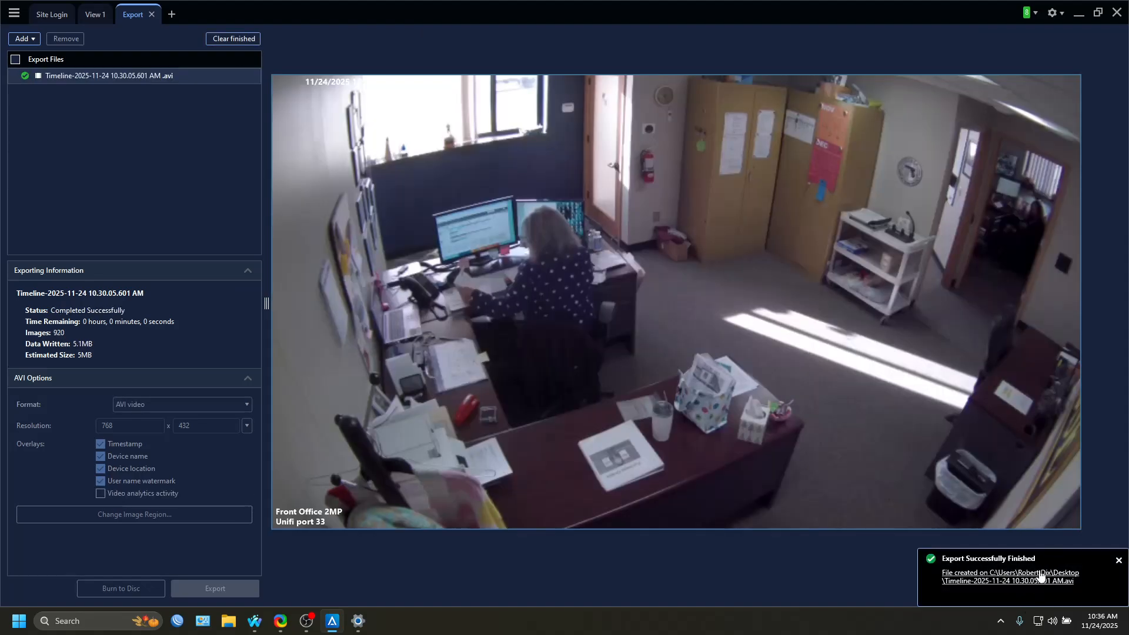
- Switch to the desktop, move the exported AVI clip to an open area in the middle and open it for playback
left_click(1080, 12)
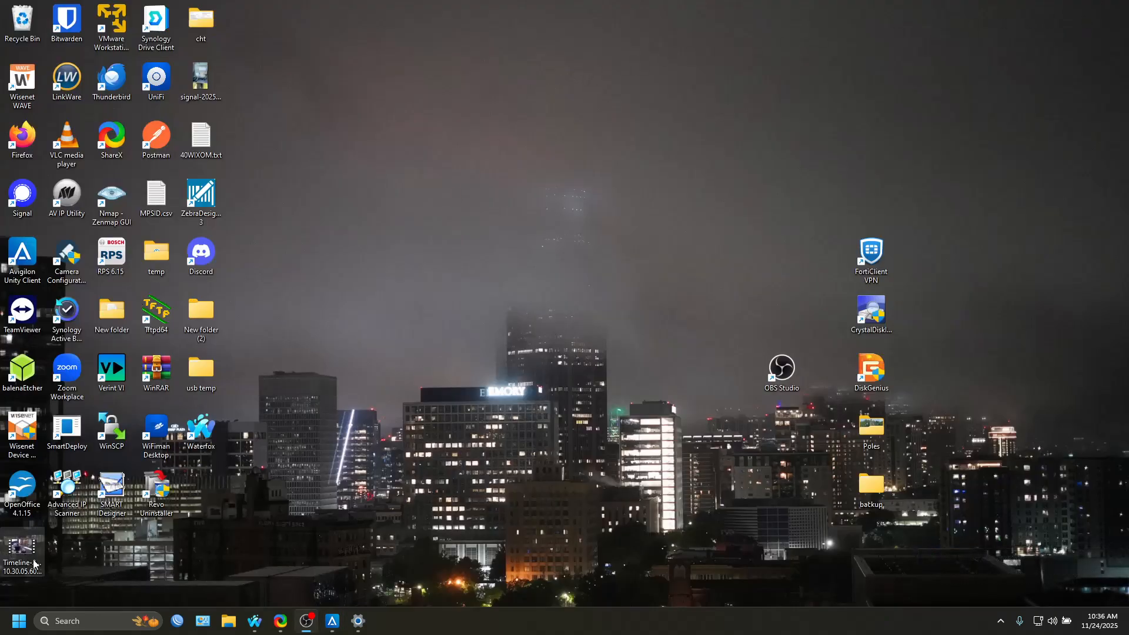
left_click_drag(22, 556, 515, 272)
double_click(520, 274)
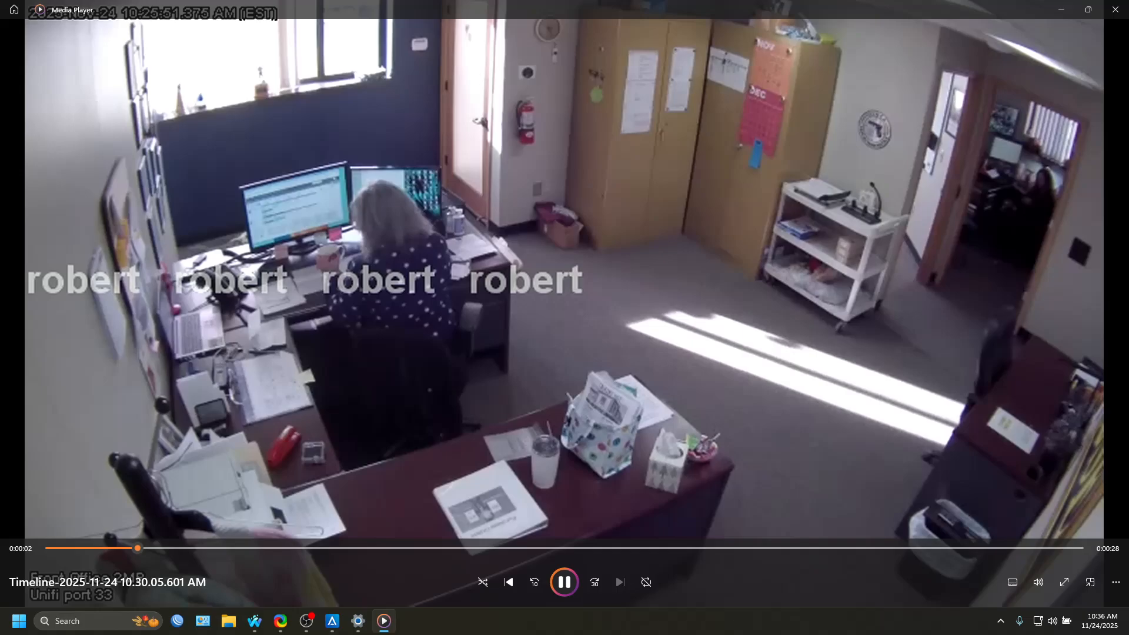
- Watch the AVI clip in full screen, pause it at about 9 seconds and close Media Player
left_click(1056, 587)
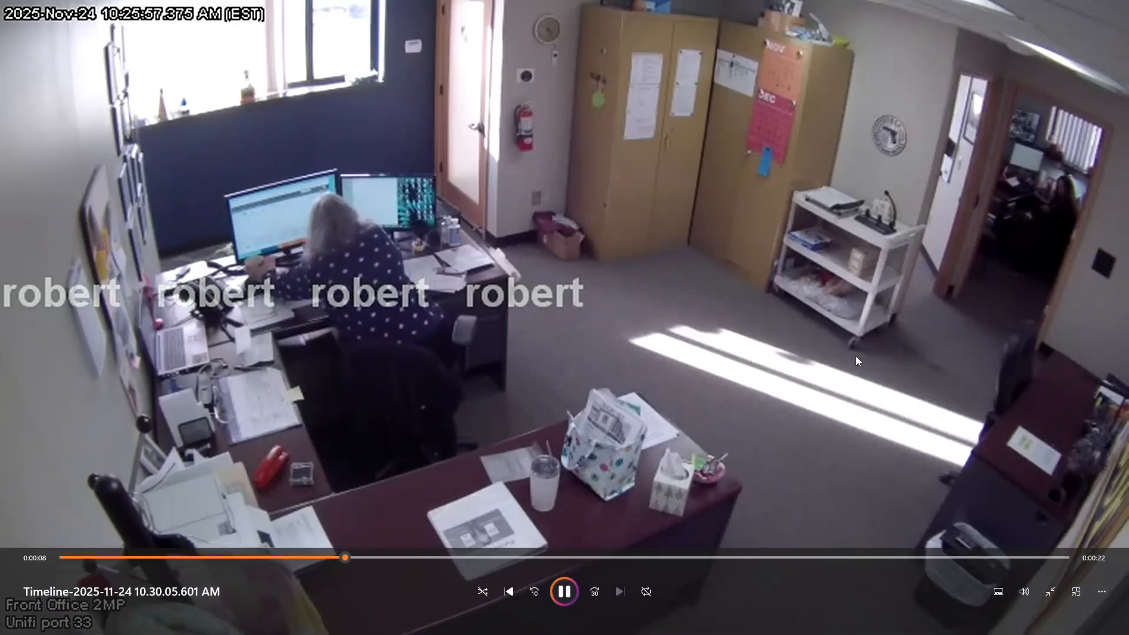
left_click(564, 594)
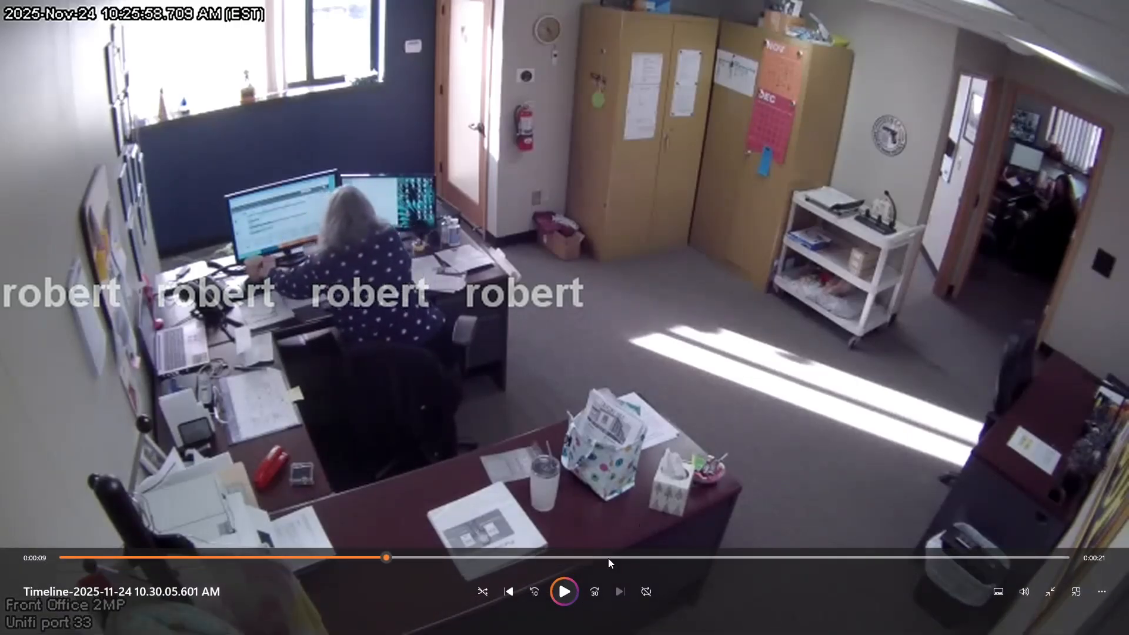
key("Escape")
left_click(1113, 9)
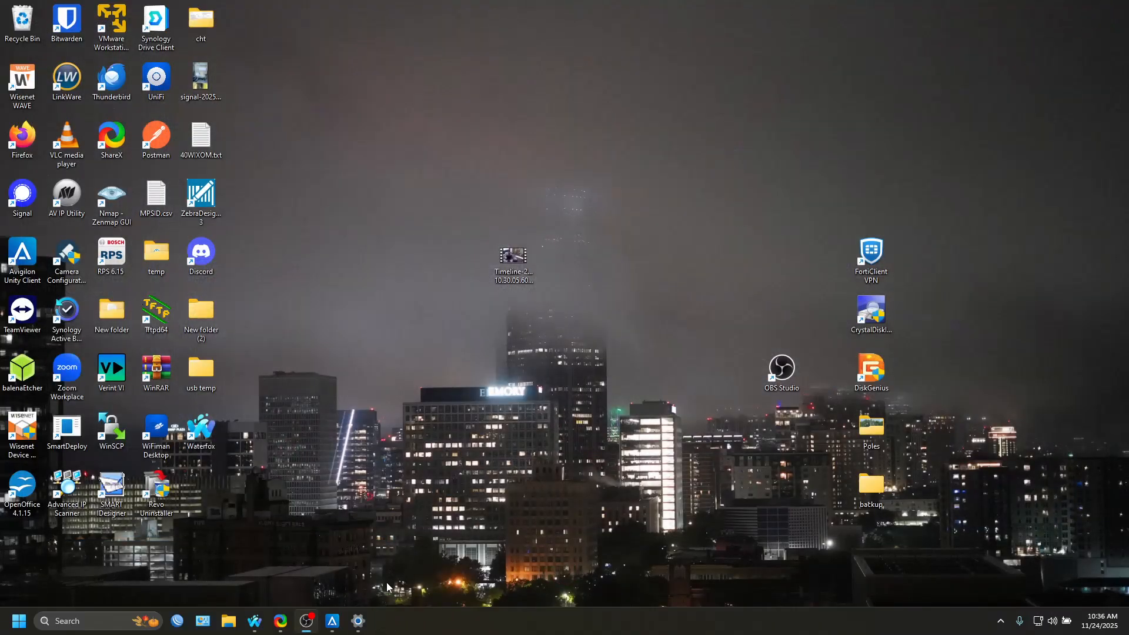
- Switch back to Avigilon Unity Client, open a new view and close the Export page
left_click(332, 621)
left_click(157, 18)
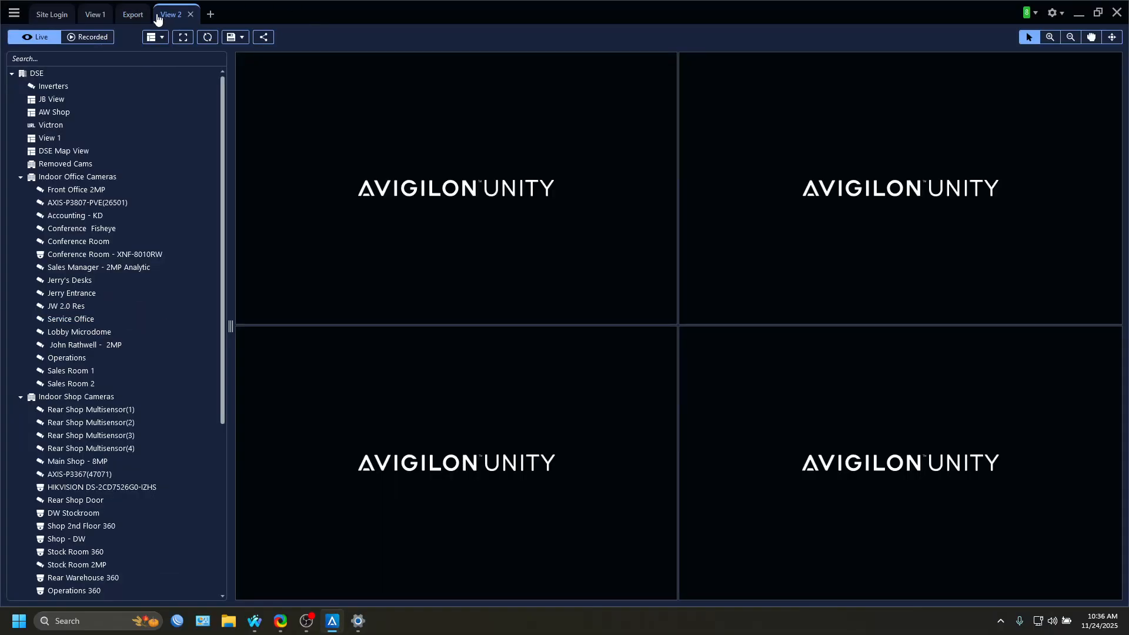
left_click(141, 18)
left_click(152, 14)
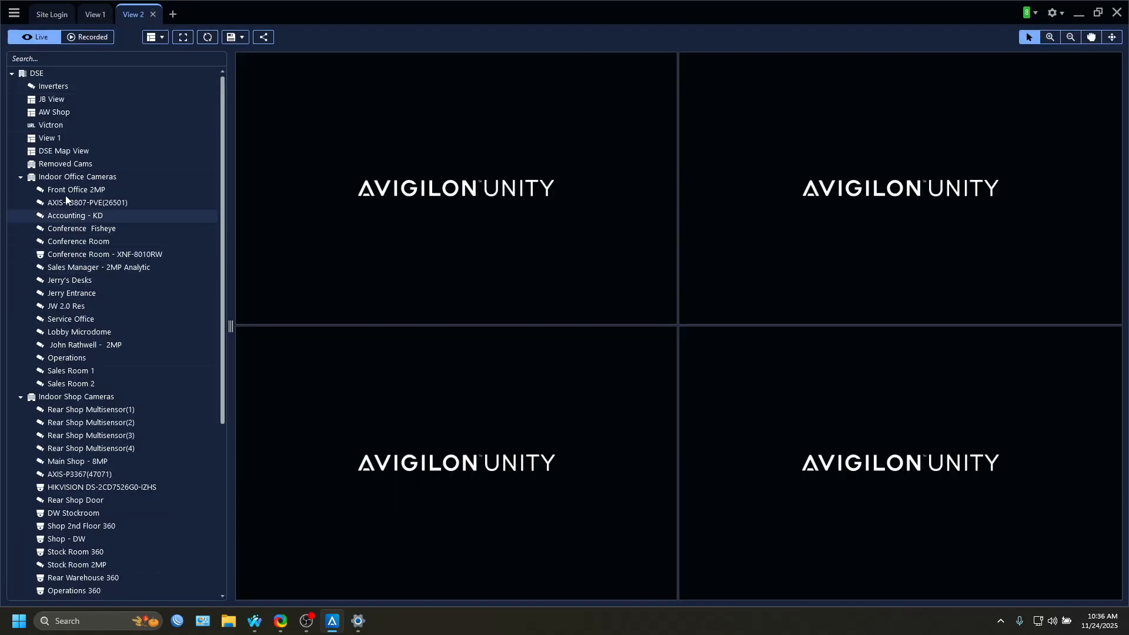
- Expand the Outdoor Cameras group, add the Back Door 3MP Analytic camera to the view and maximize its image
scroll(76, 461, "down", 7)
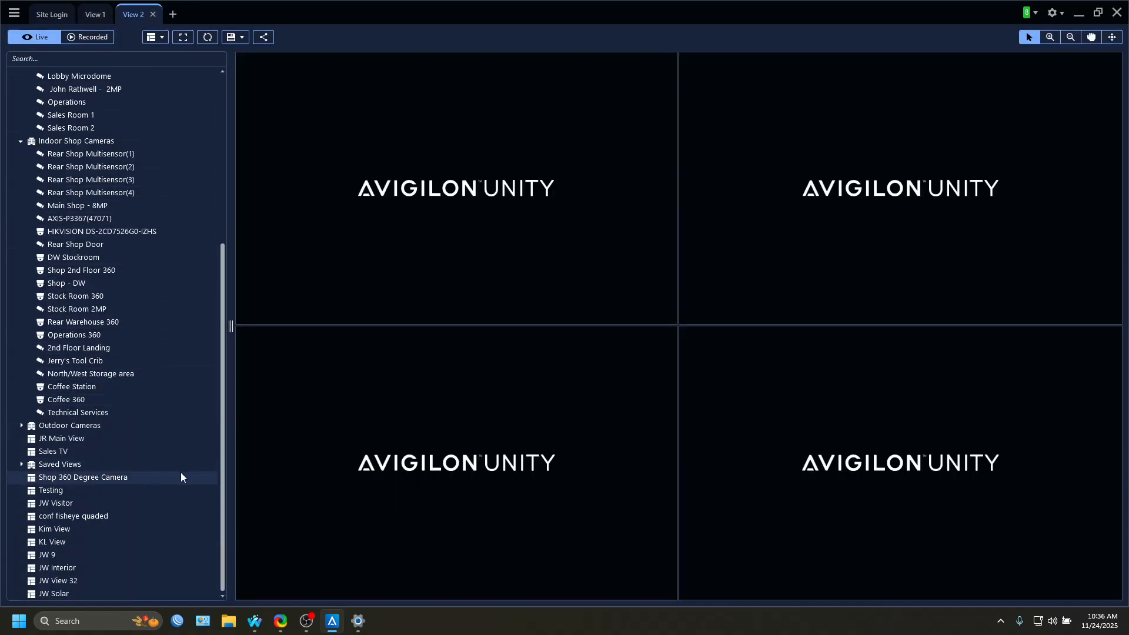
left_click(21, 425)
scroll(103, 376, "down", 2)
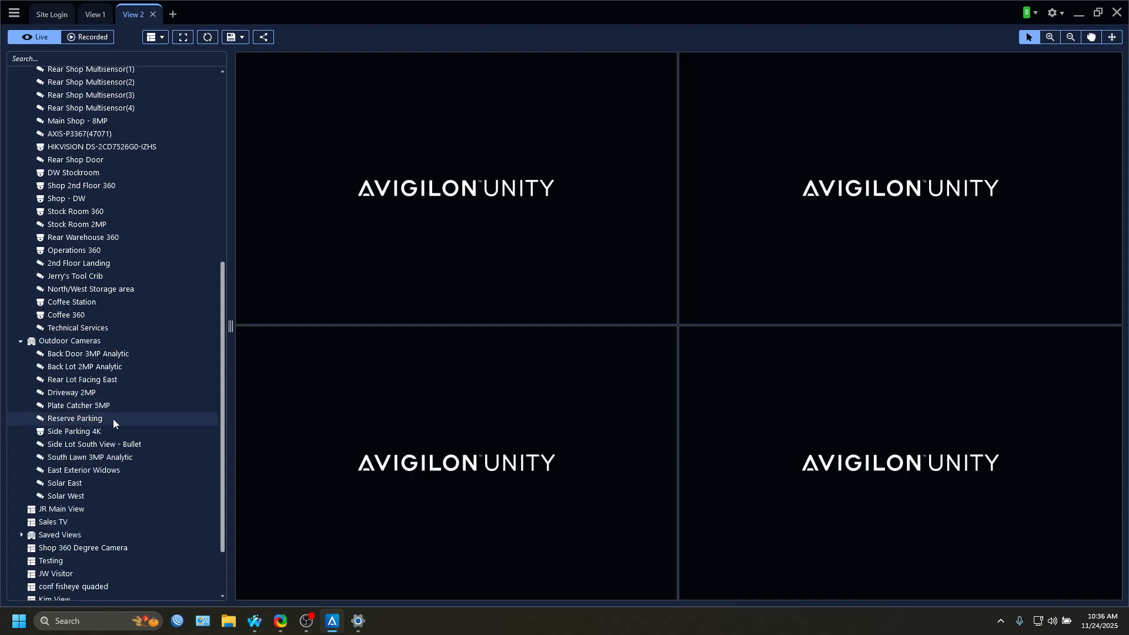
double_click(100, 355)
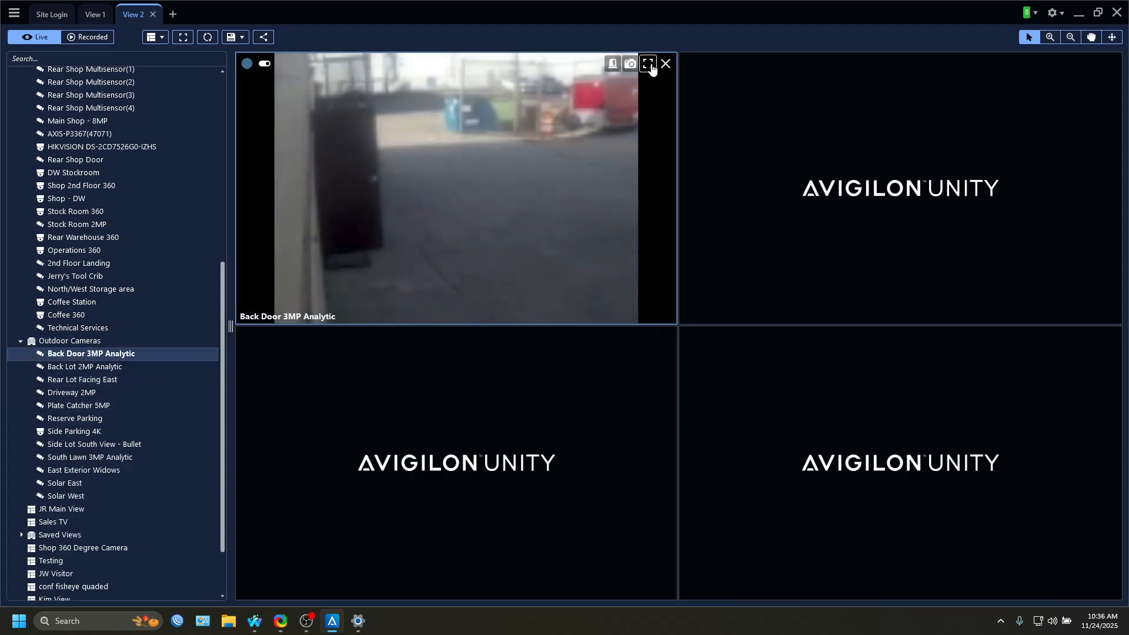
left_click(648, 63)
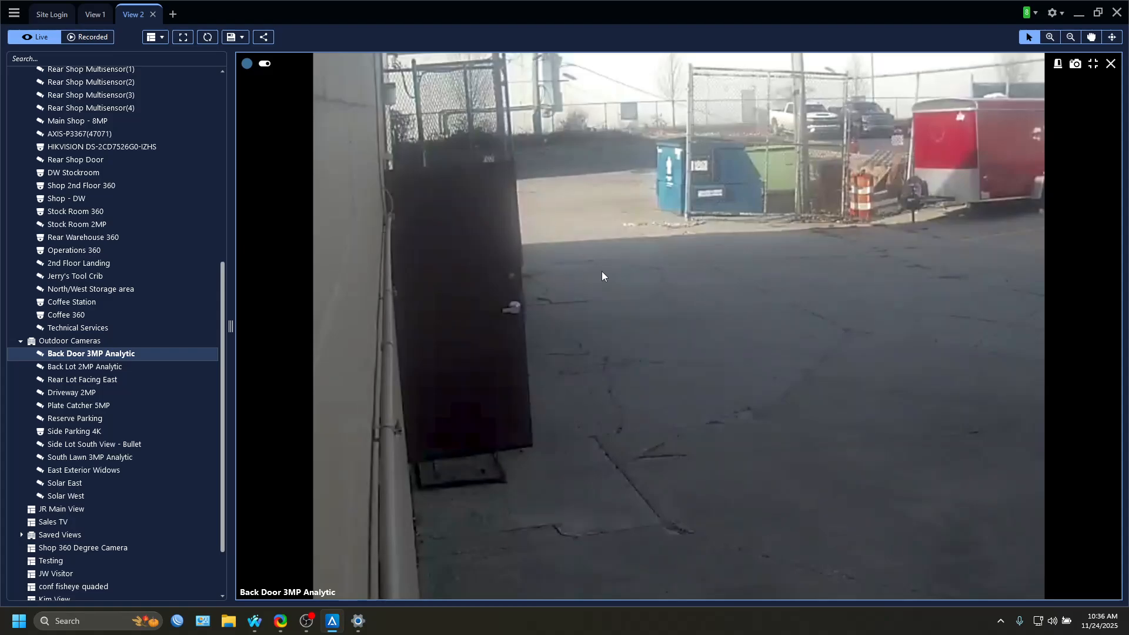
- Switch the Back Door 3MP Analytic camera to recorded video and open a motion search for it
left_click(82, 37)
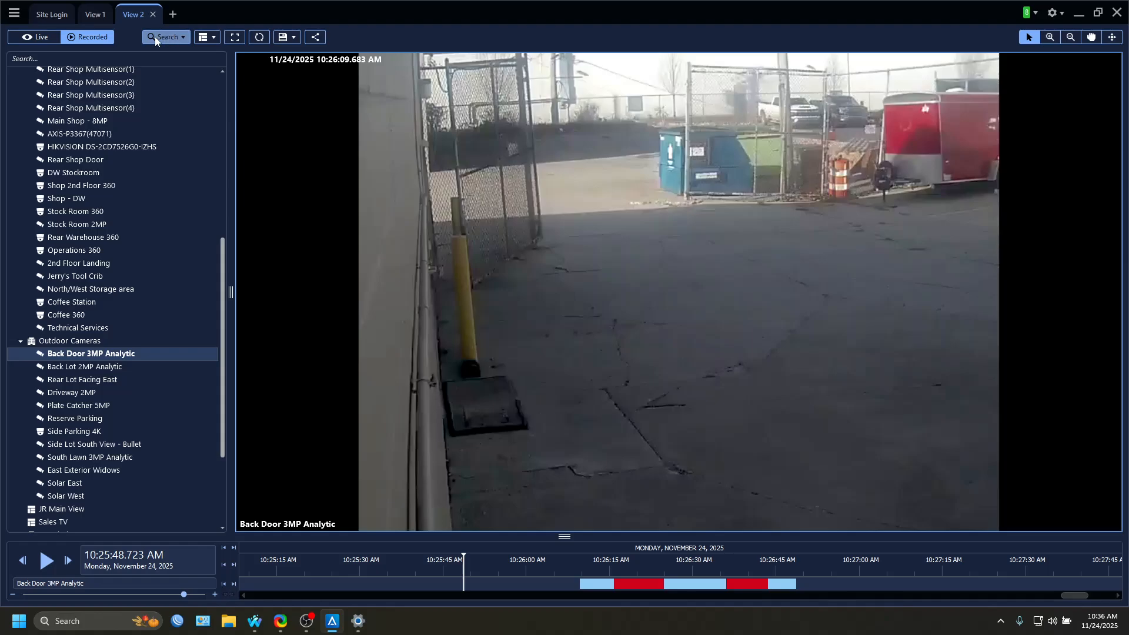
left_click(171, 40)
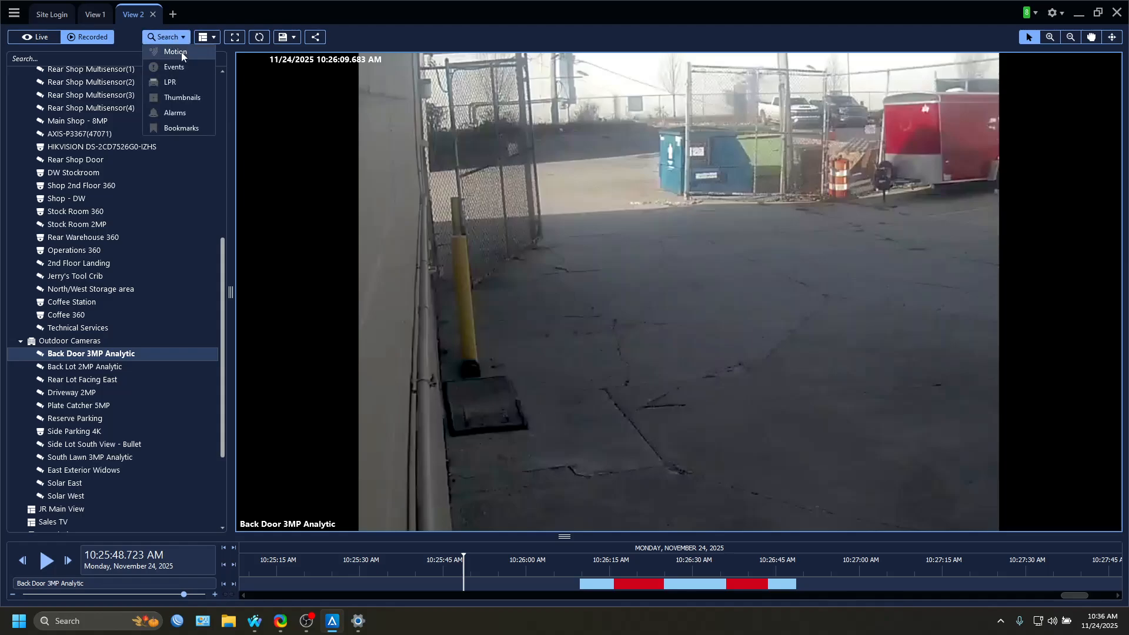
left_click(177, 53)
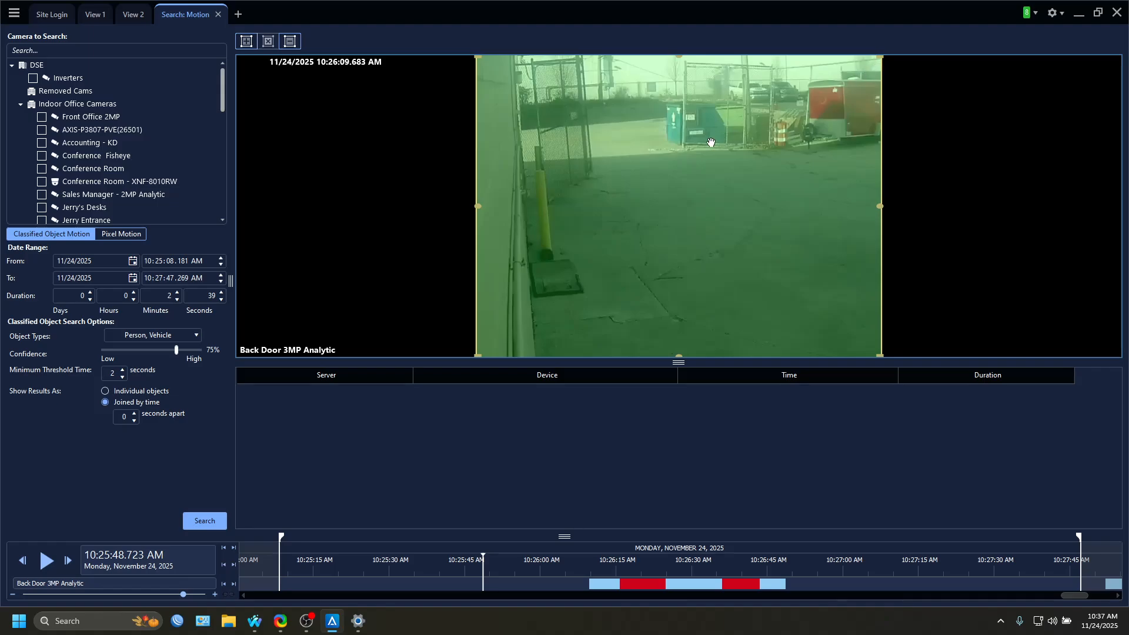
- Pull the corners and side of the classified object search area slightly inward on the Back Door 3MP Analytic image
left_click_drag(881, 57, 876, 94)
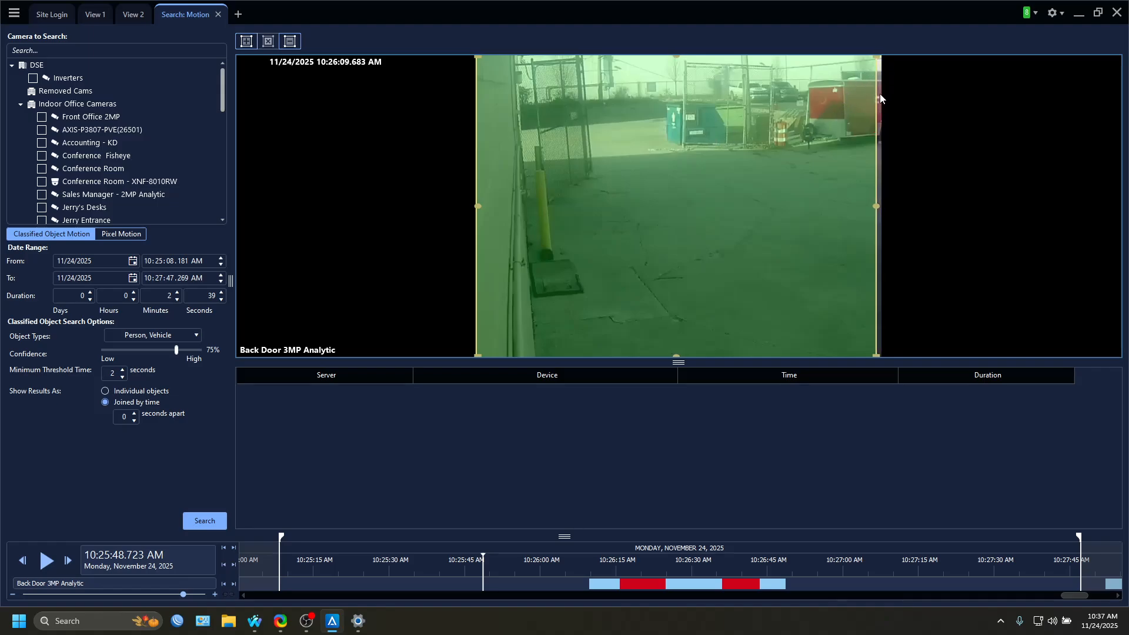
mouse_move(872, 205)
left_mouse_down()
mouse_move(650, 204)
mouse_move(879, 225)
left_mouse_up()
left_click_drag(478, 58, 477, 76)
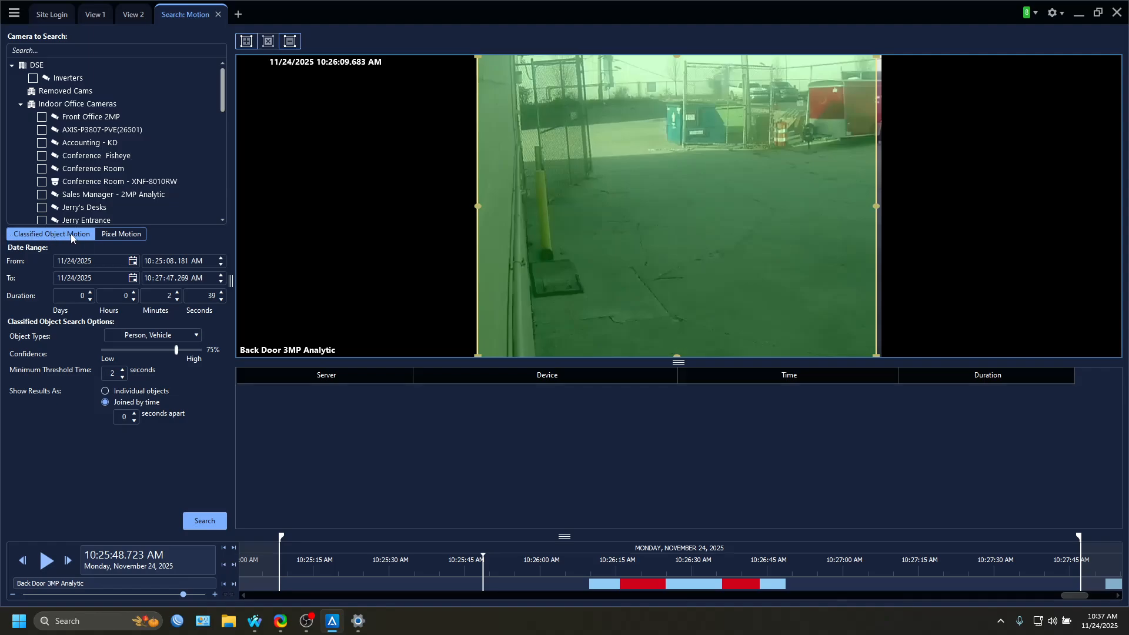
- Switch the search to Pixel Motion and raise the date range's duration hours to 5
left_click(137, 235)
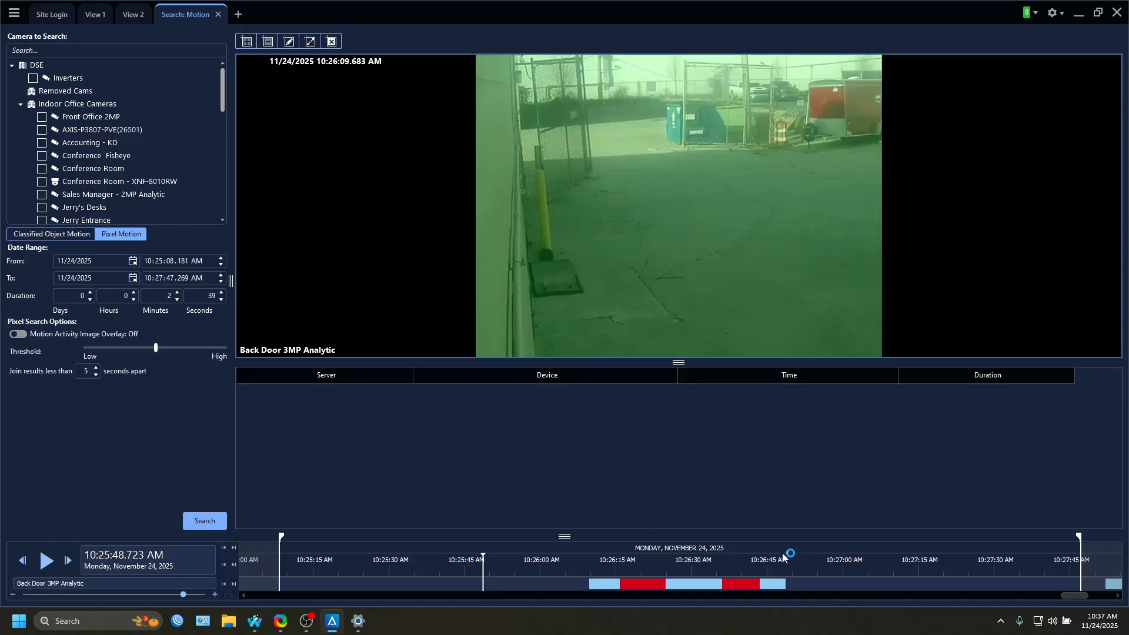
left_click(134, 293)
left_click(134, 294)
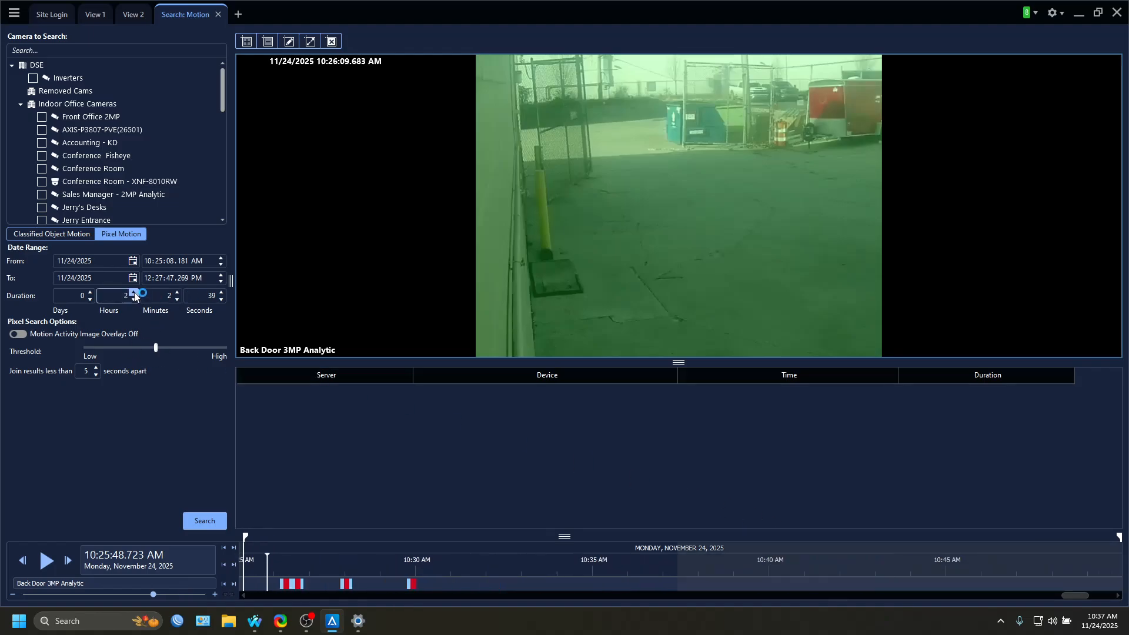
left_click(134, 293)
left_click(135, 293)
left_click(134, 293)
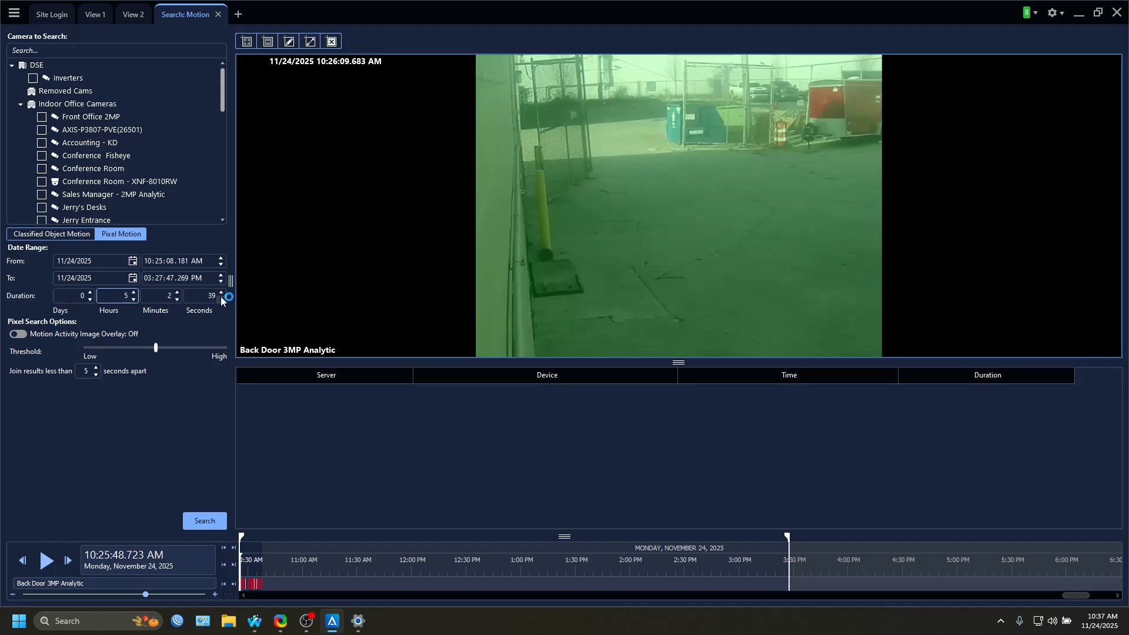
- Run the pixel motion search for the Back Door 3MP Analytic camera and play back the 10:29:52 AM motion event
left_click(204, 521)
left_click(810, 389)
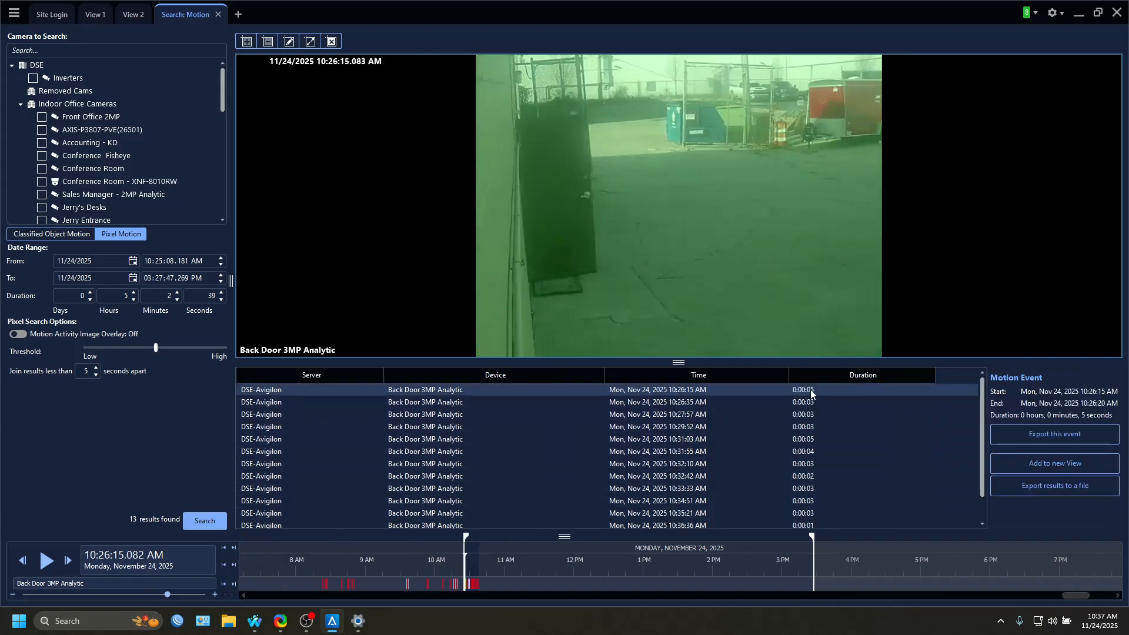
left_click(807, 404)
left_click(808, 427)
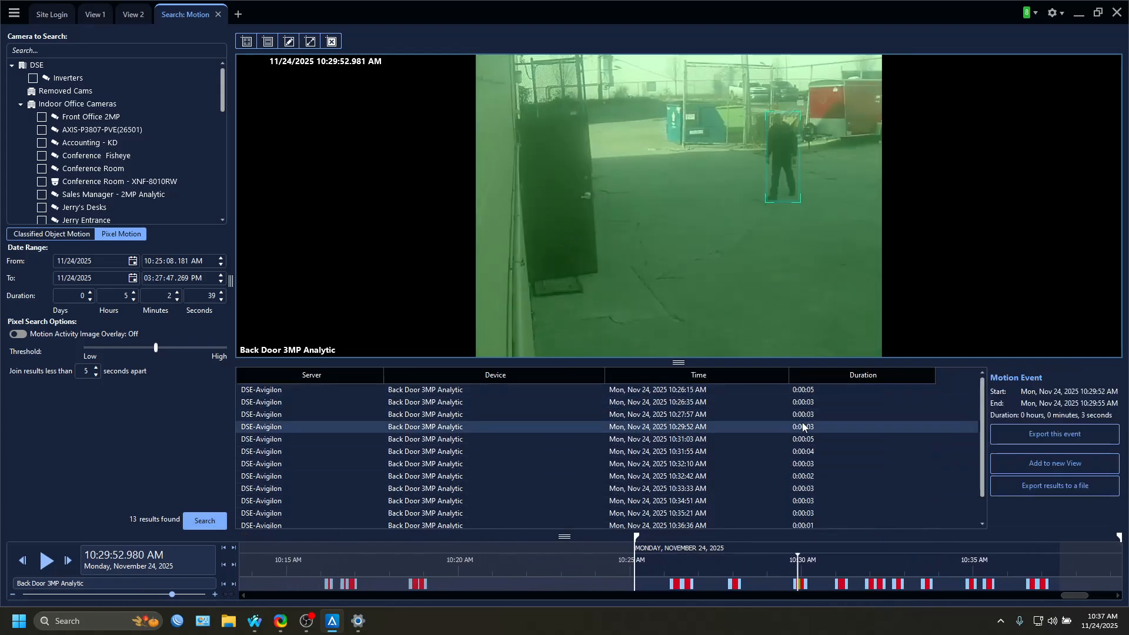
scroll(664, 580, "up", 2)
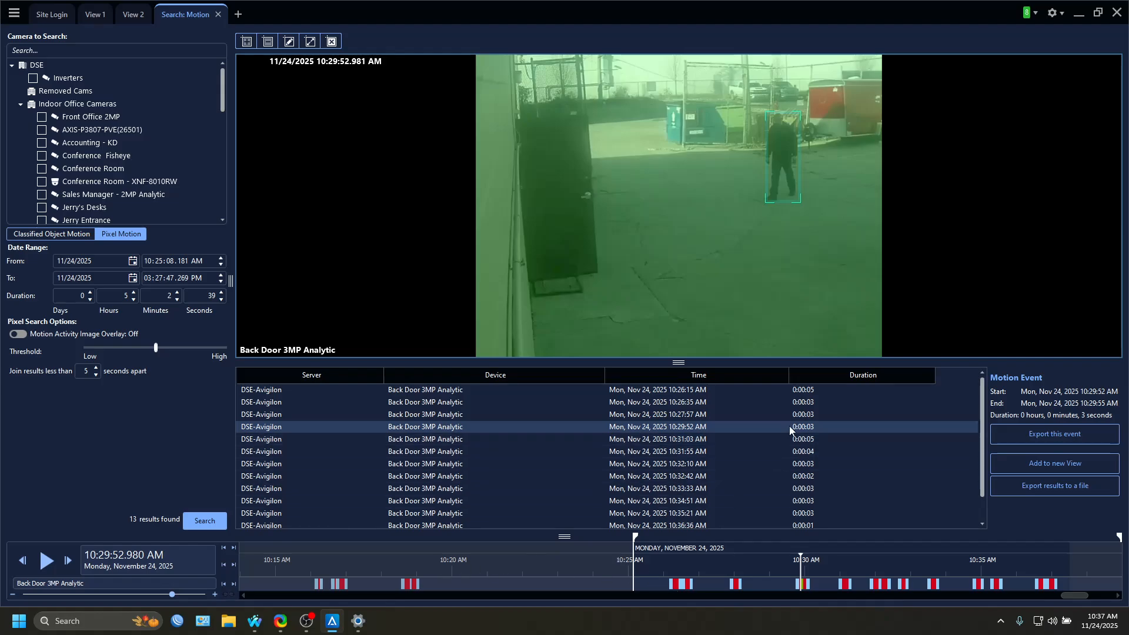
left_click(56, 568)
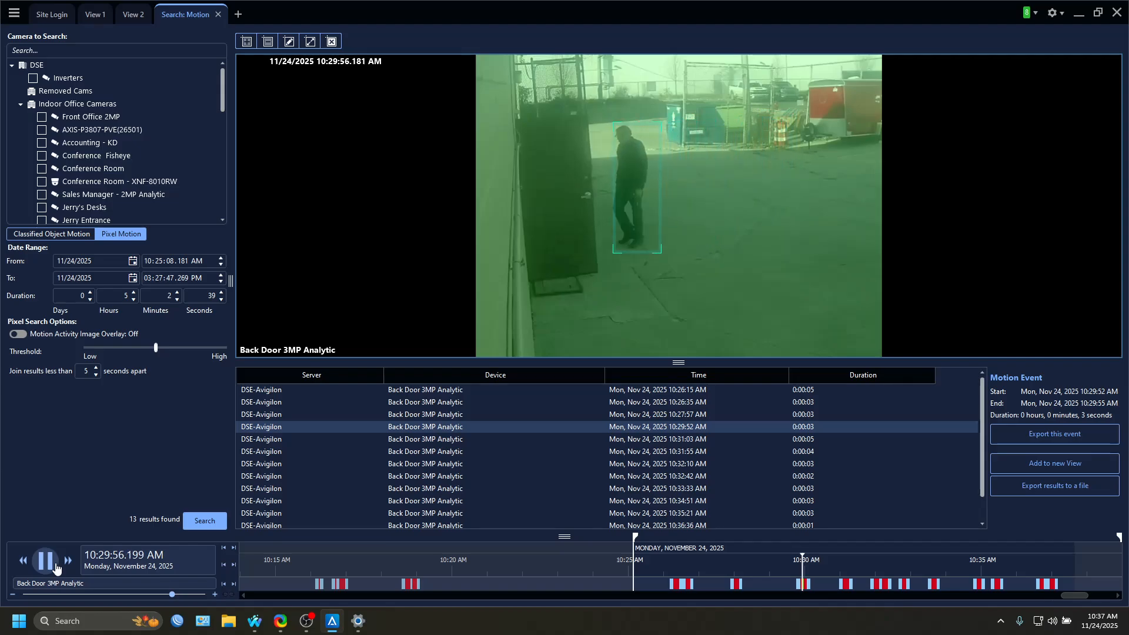
left_click(57, 568)
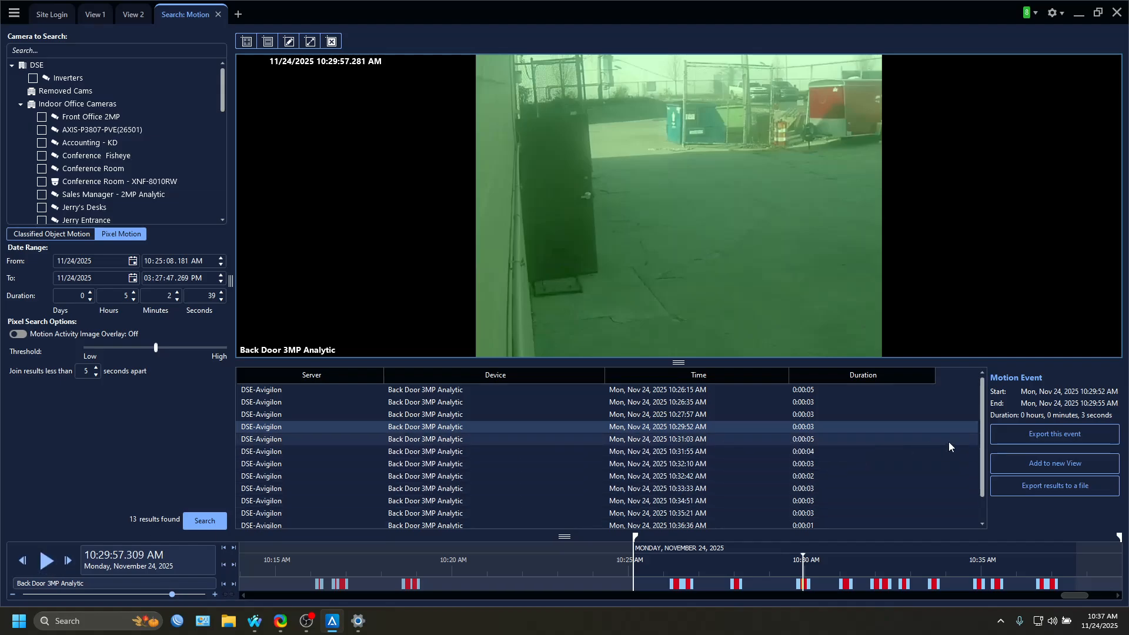
- Add the 10:29:52 AM motion event to the export list and remove the finished Timeline AVI entry from it
left_click(1044, 436)
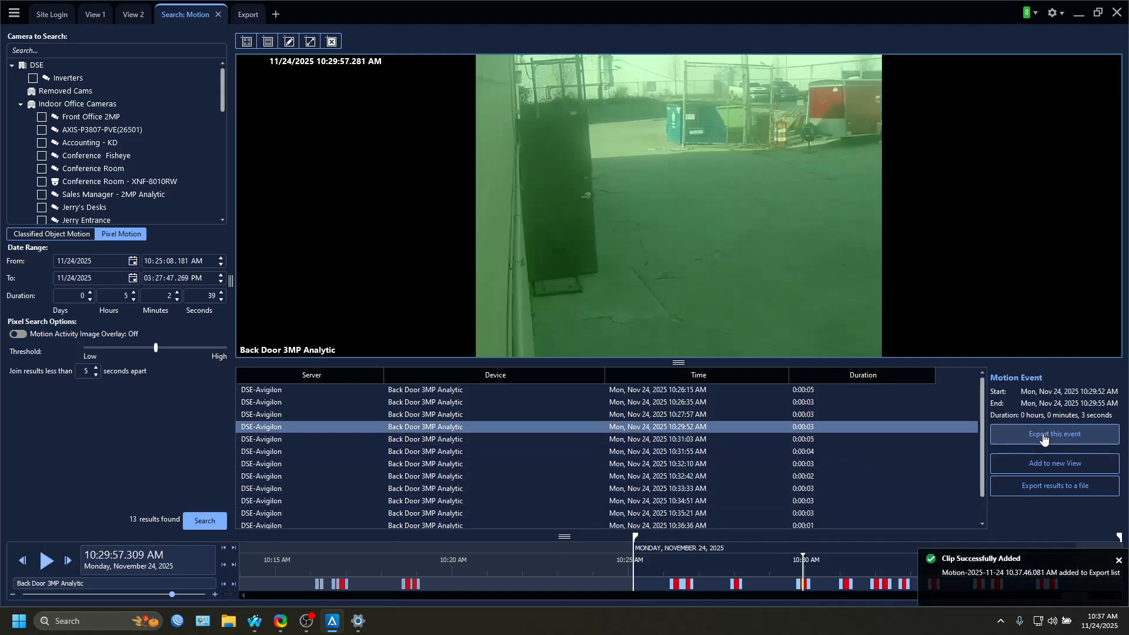
left_click(241, 15)
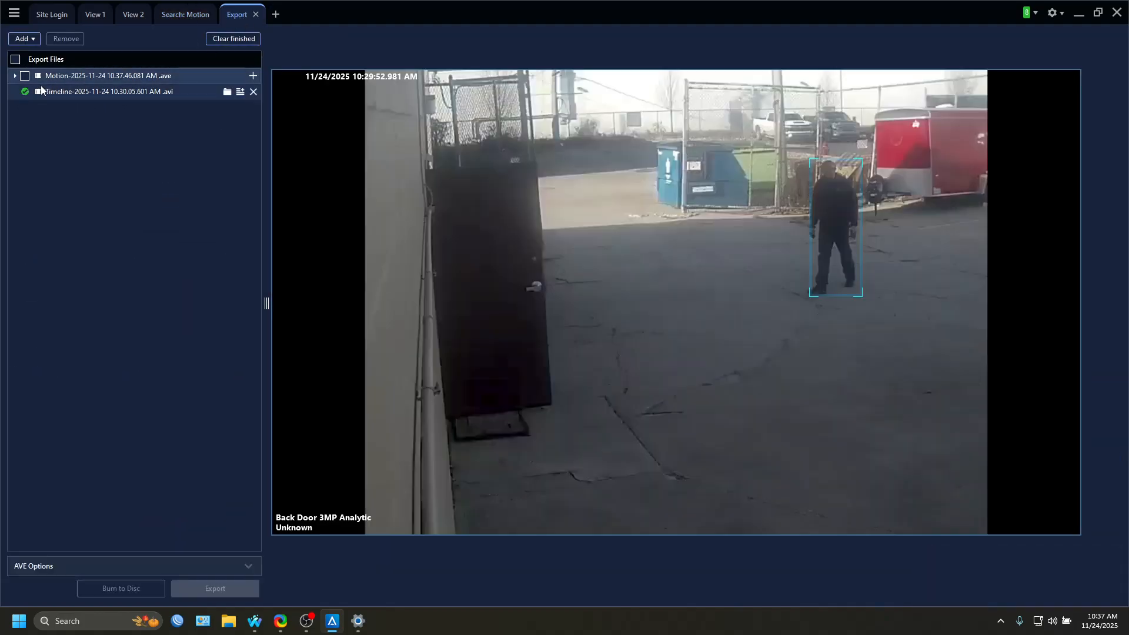
left_click(254, 92)
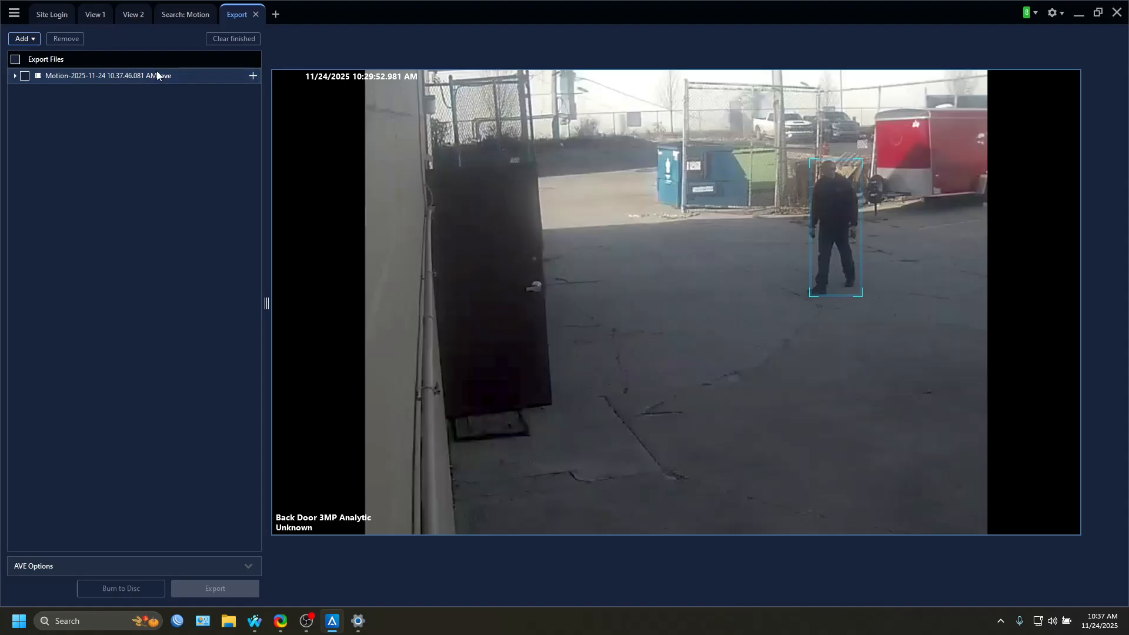
- Set the motion clip's export format to MP4 video and keep its quality at High
left_click(248, 566)
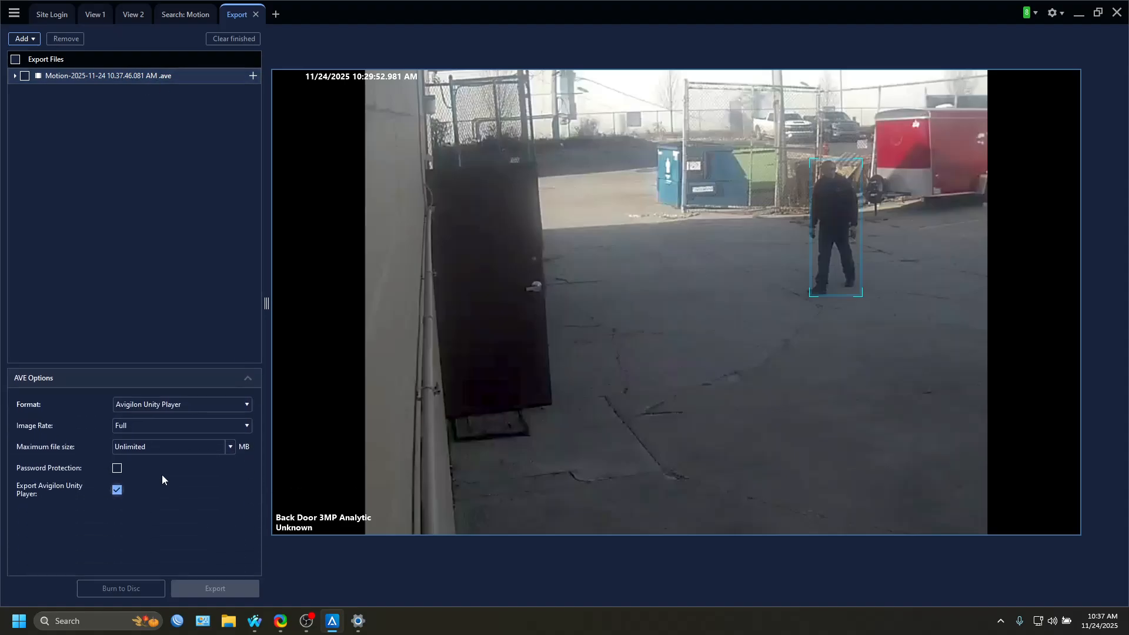
left_click(158, 405)
left_click(145, 446)
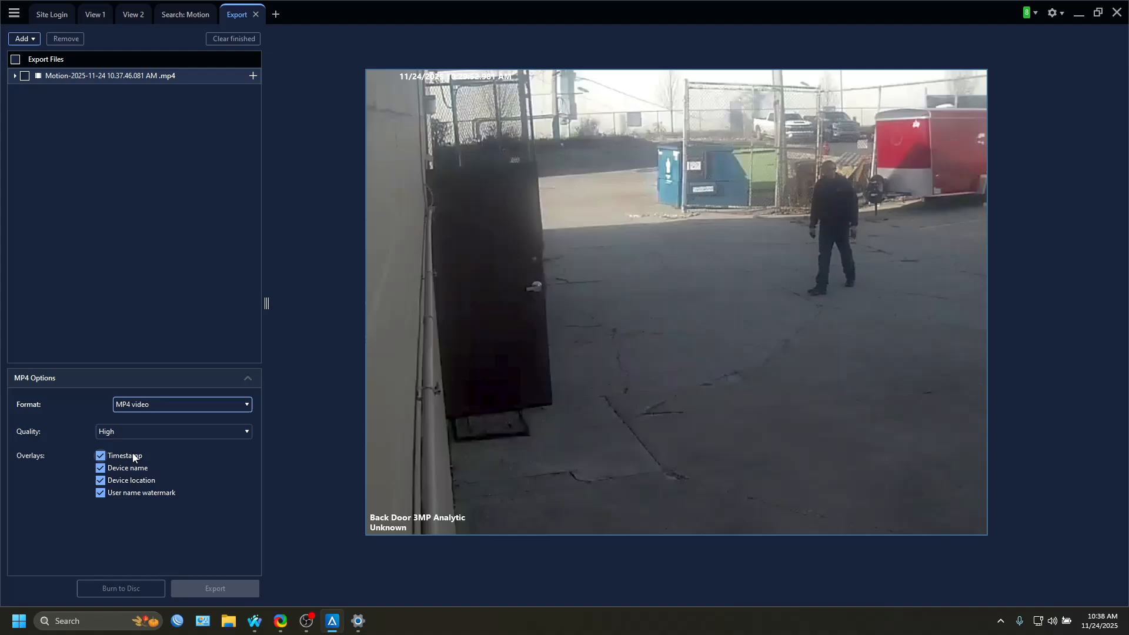
left_click(123, 434)
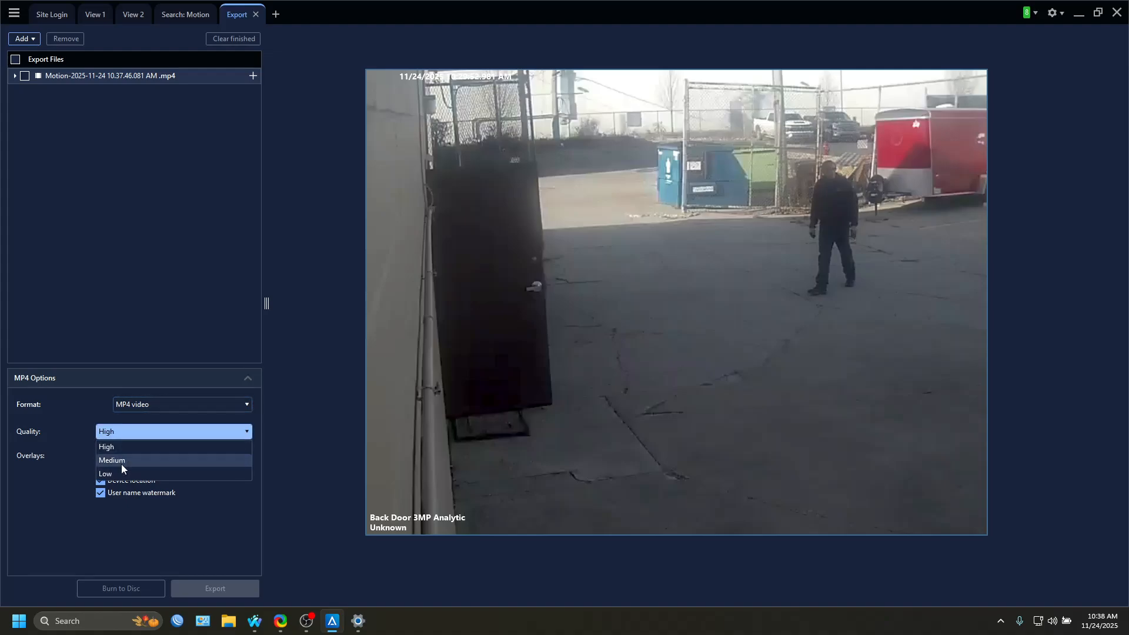
left_click(112, 449)
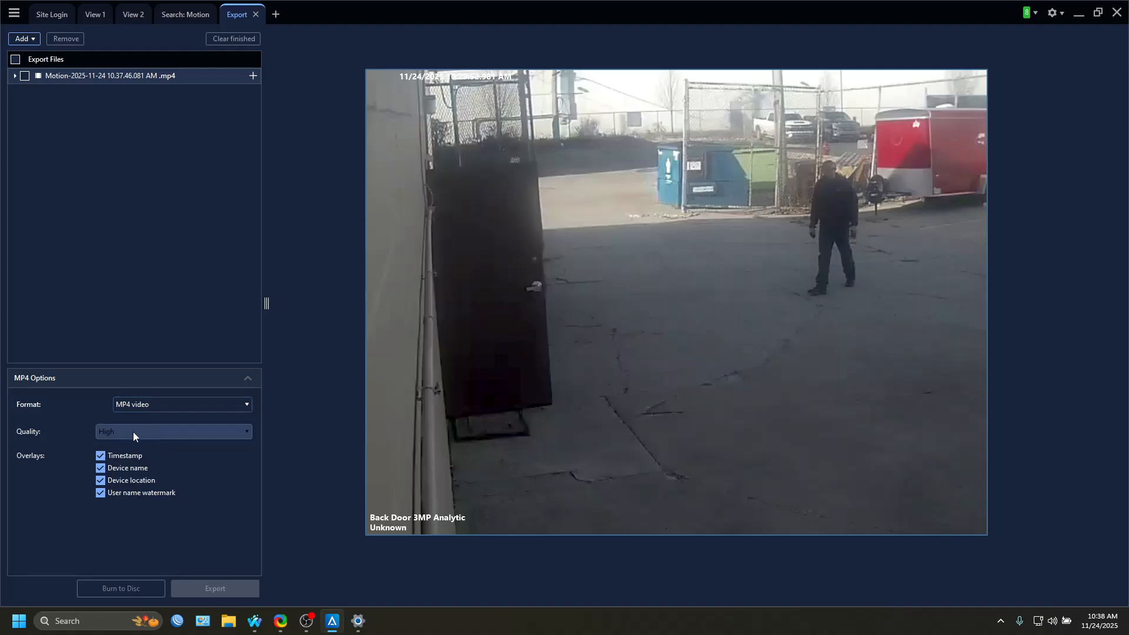
left_click(125, 431)
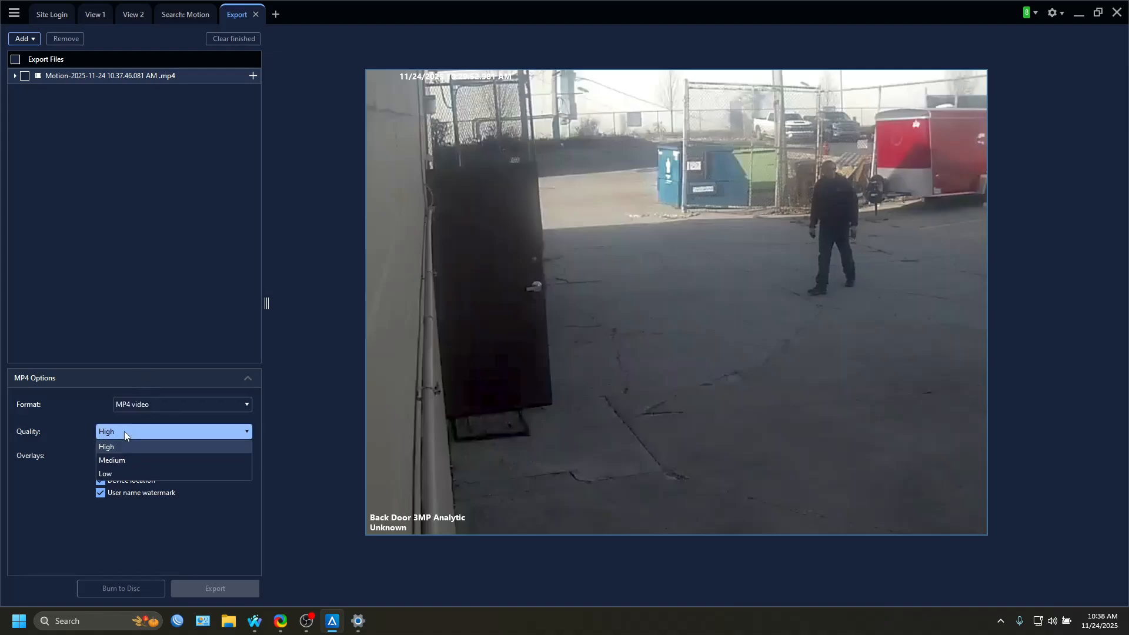
left_click(125, 431)
- Select the motion clip in the export list and export it to the Desktop folder
left_click(24, 75)
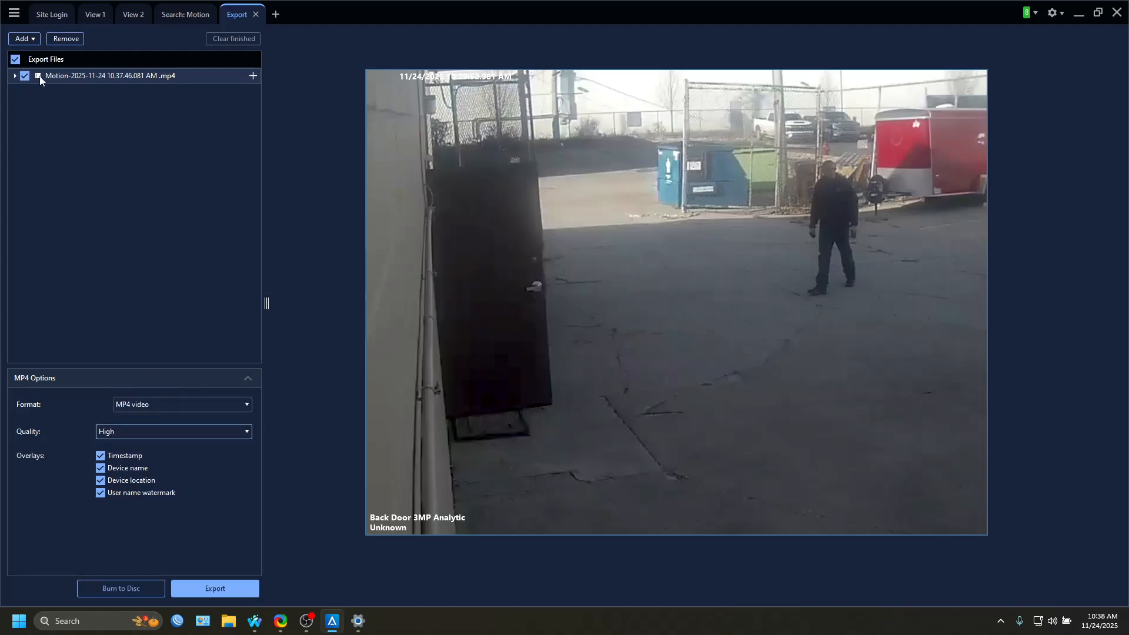
left_click(215, 591)
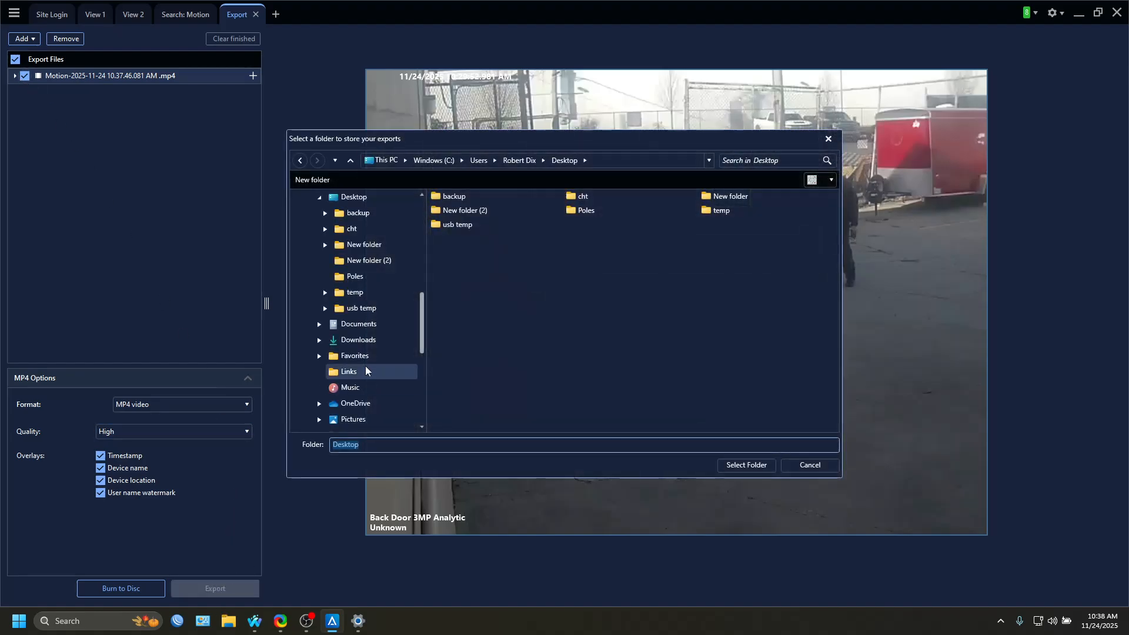
left_click(749, 465)
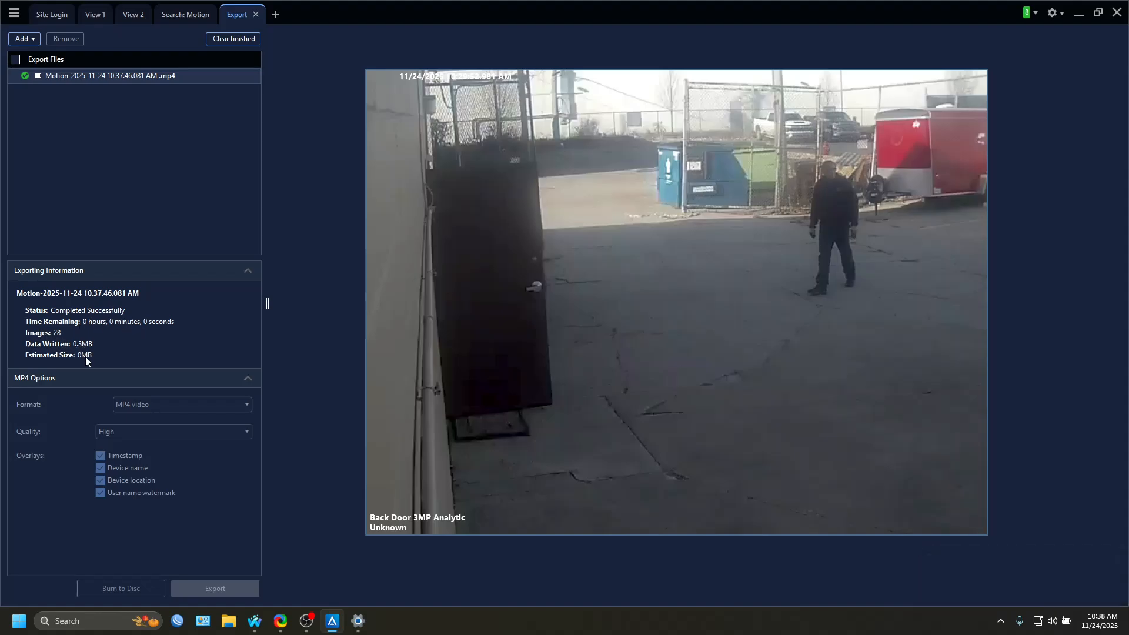
- Switch to the desktop, place the exported motion clip below the Timeline clip and play it in Media Player, closing the player when done
left_click(1076, 16)
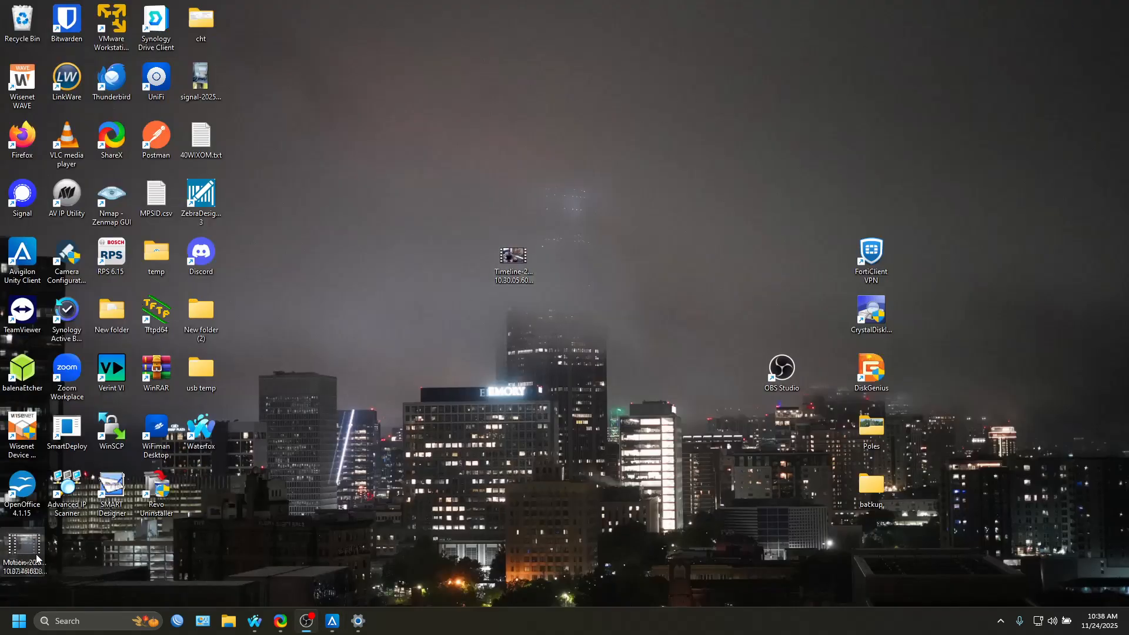
left_click_drag(21, 546, 515, 322)
double_click(509, 322)
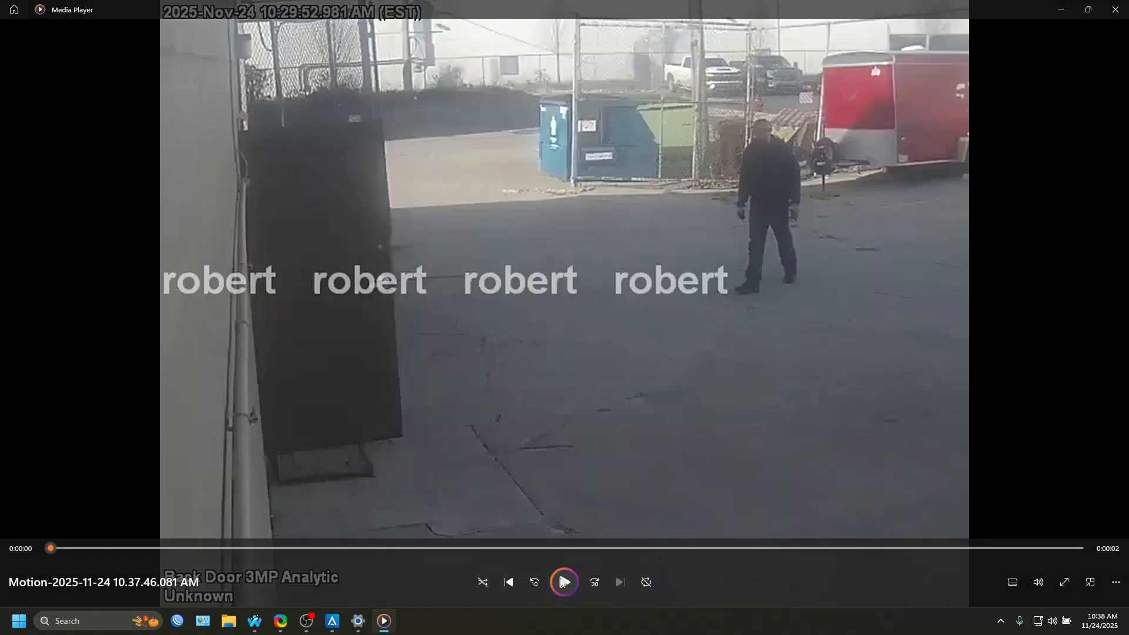
left_click(553, 581)
left_click(1115, 9)
- Move both exported clips to the Recycle Bin, switch back to Avigilon Unity Client and close the export list and motion search
left_click_drag(539, 324, 25, 27)
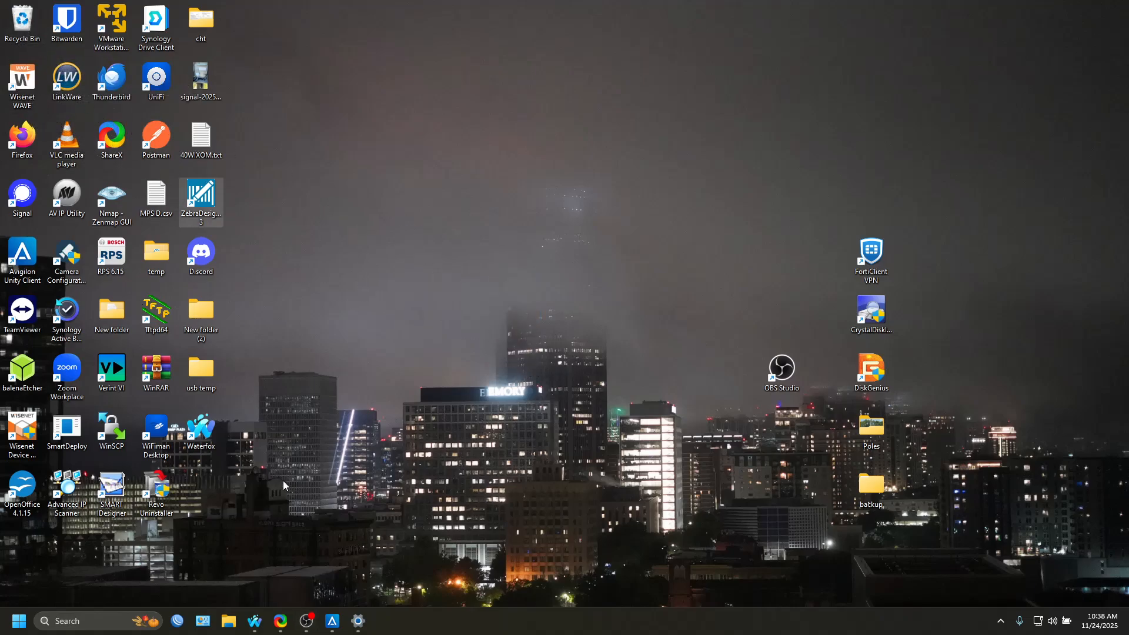
left_click(332, 620)
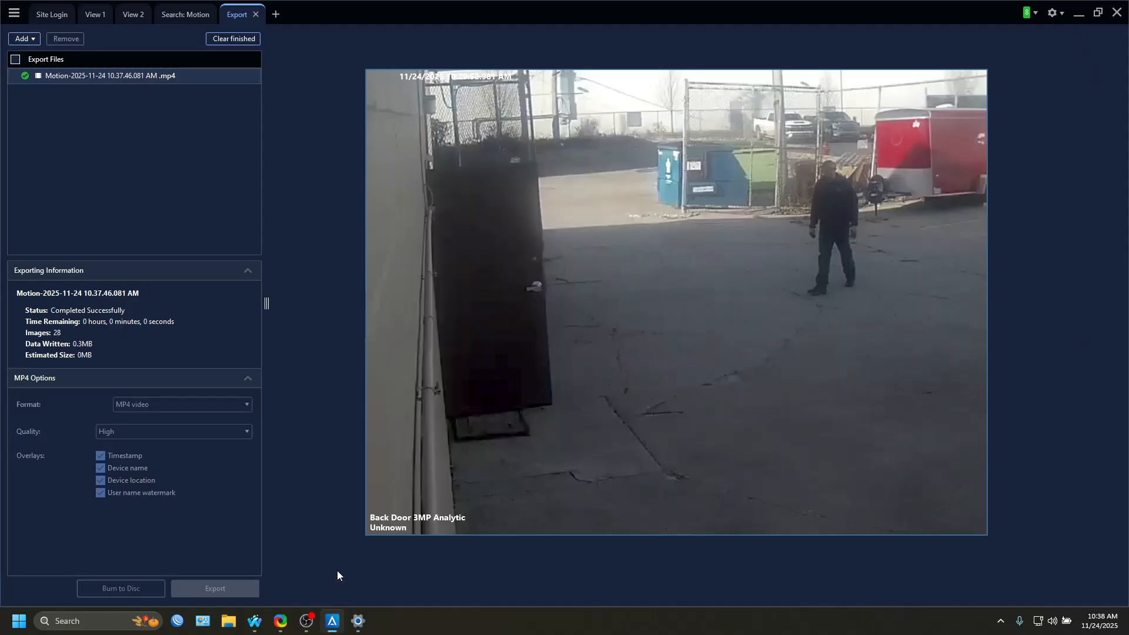
left_click(256, 15)
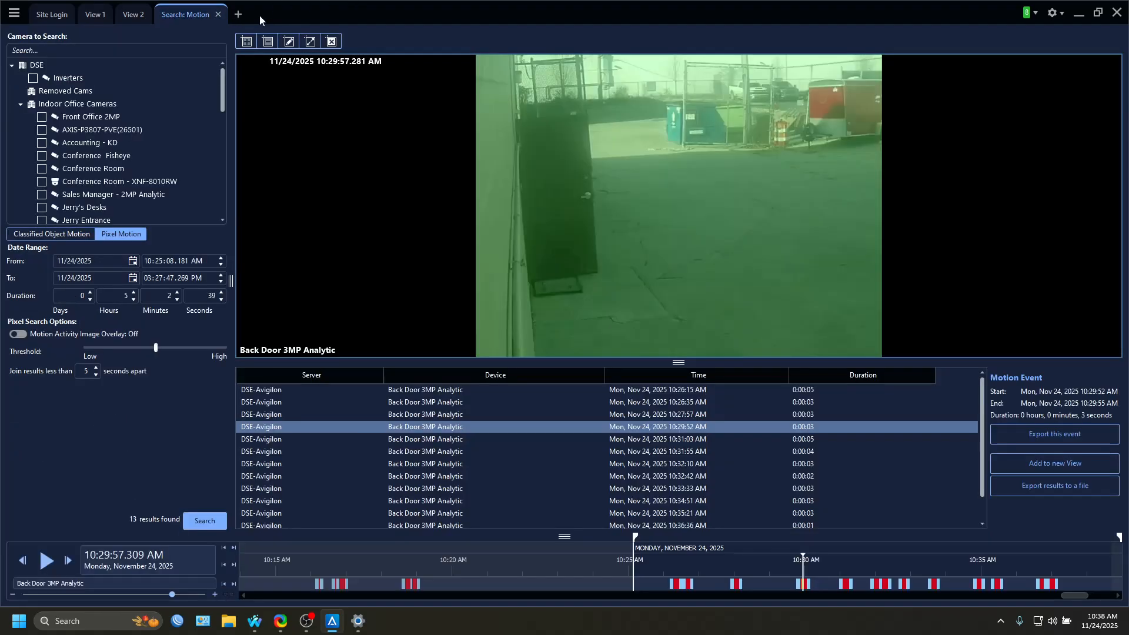
left_click(218, 14)
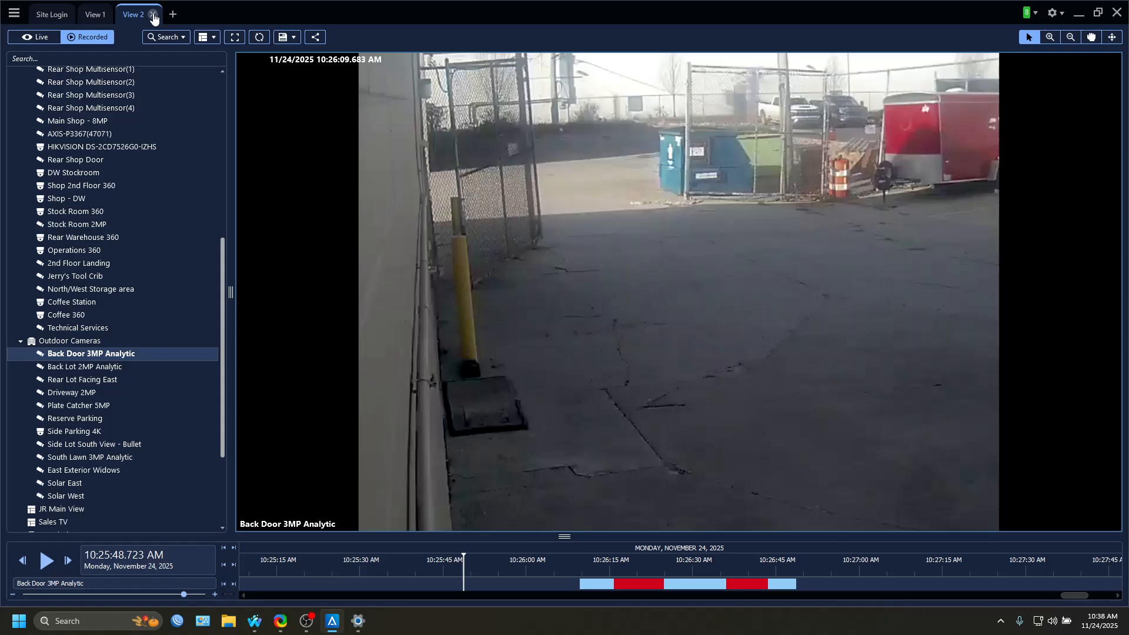